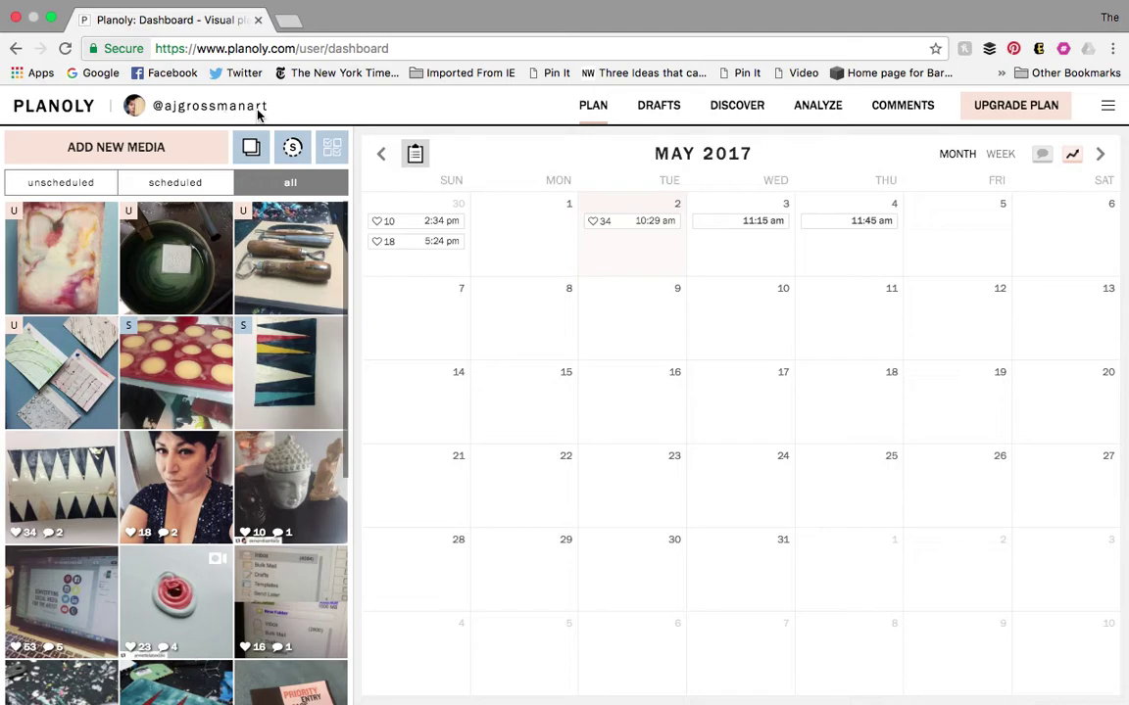
Step: Go back to April 2017 in the calendar and view the schedule details for the April 17 post
{"action": "left_click", "coordinate": [381, 153]}
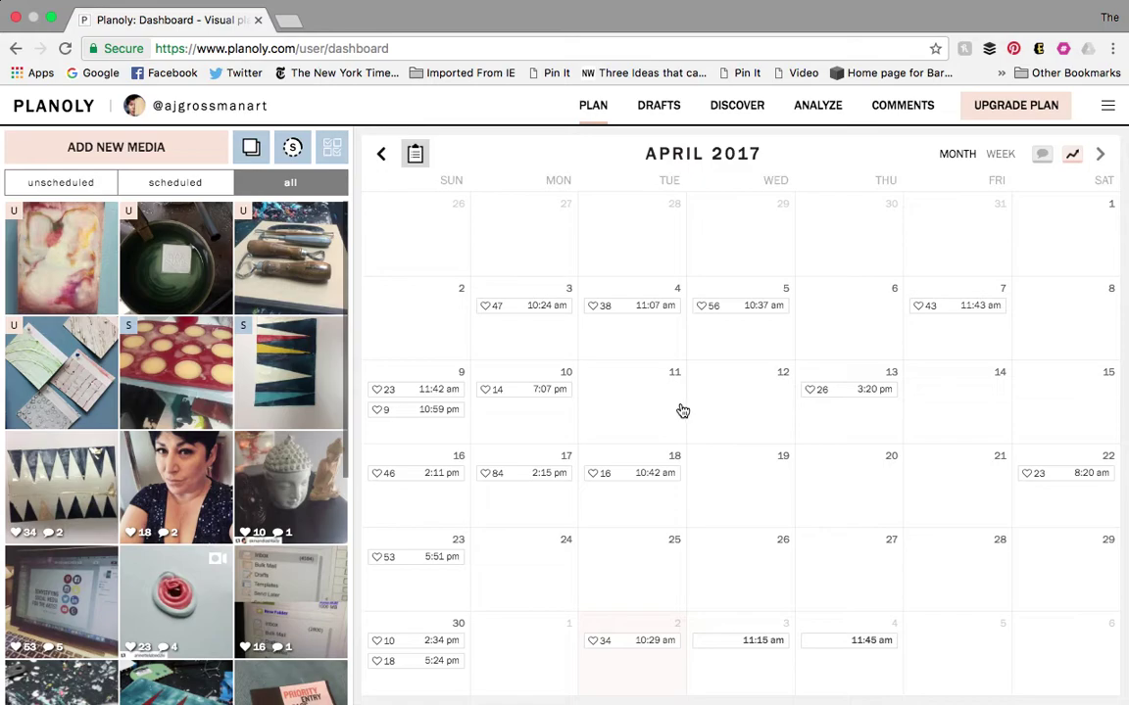
{"action": "left_click", "coordinate": [513, 481]}
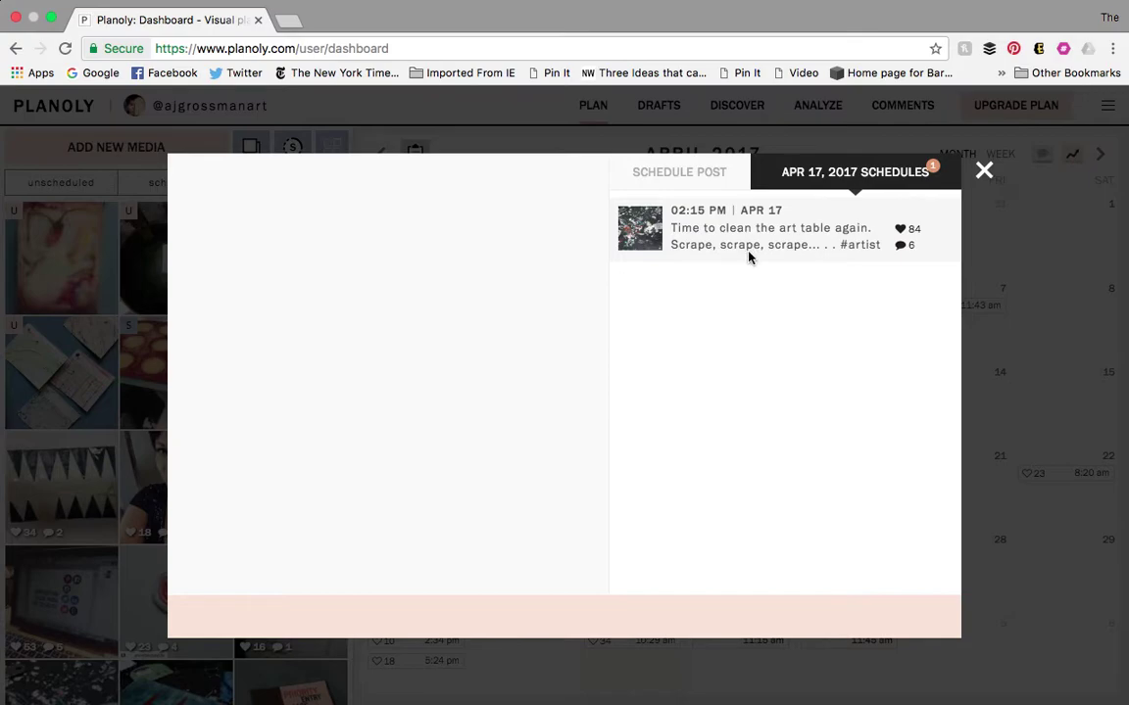
{"action": "left_click", "coordinate": [984, 172]}
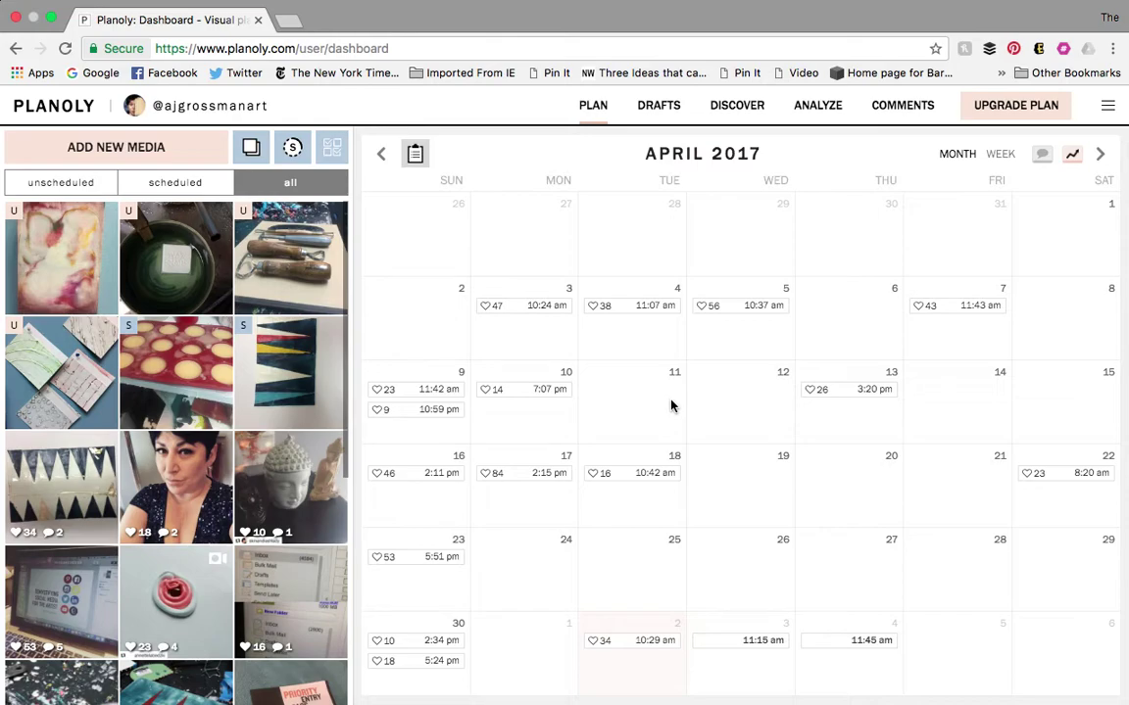
Step: Check which sources are available for adding new media, without choosing one
{"action": "left_click", "coordinate": [120, 147]}
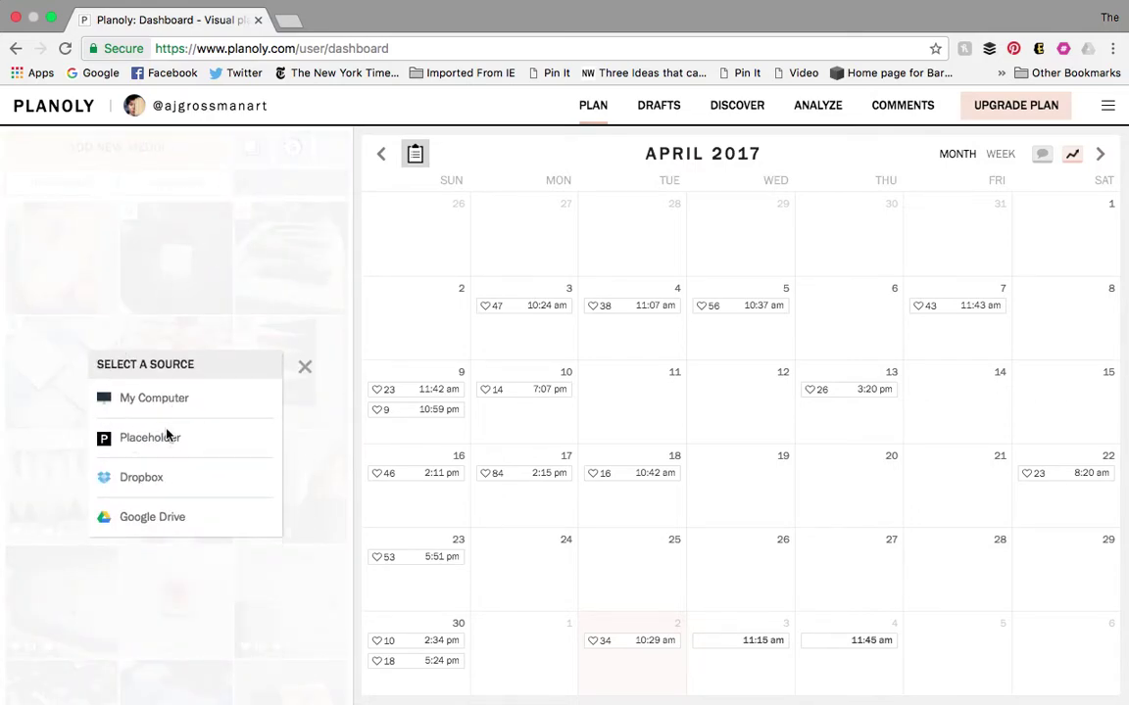
{"action": "left_click", "coordinate": [302, 369]}
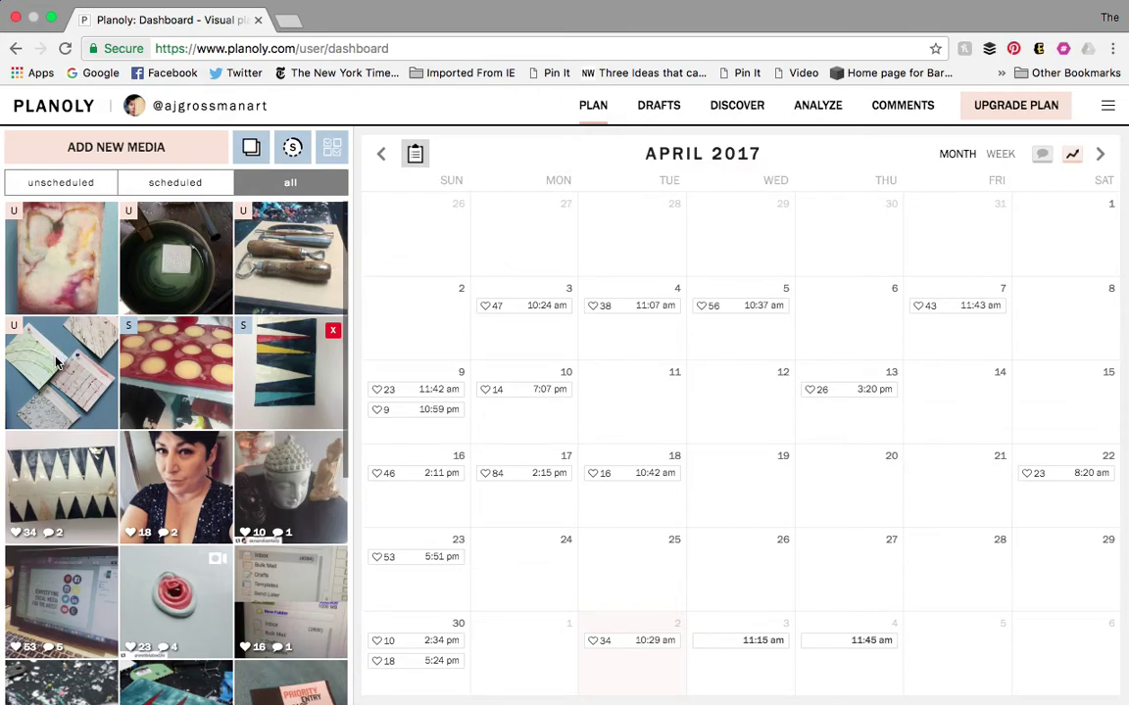
Step: Try the unscheduled postcards photo in the second grid spot, and return it to its original place in the second row
{"action": "left_click_drag", "start_coordinate": [56, 363], "coordinate": [176, 253]}
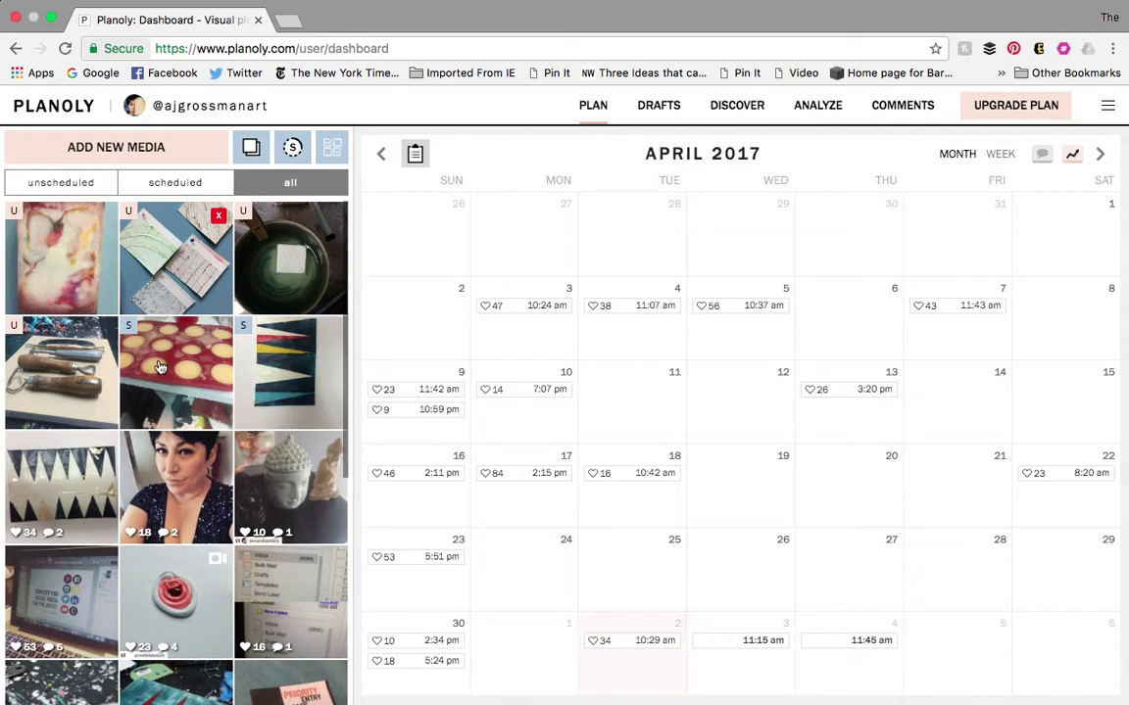
{"action": "left_click_drag", "start_coordinate": [171, 250], "coordinate": [62, 378]}
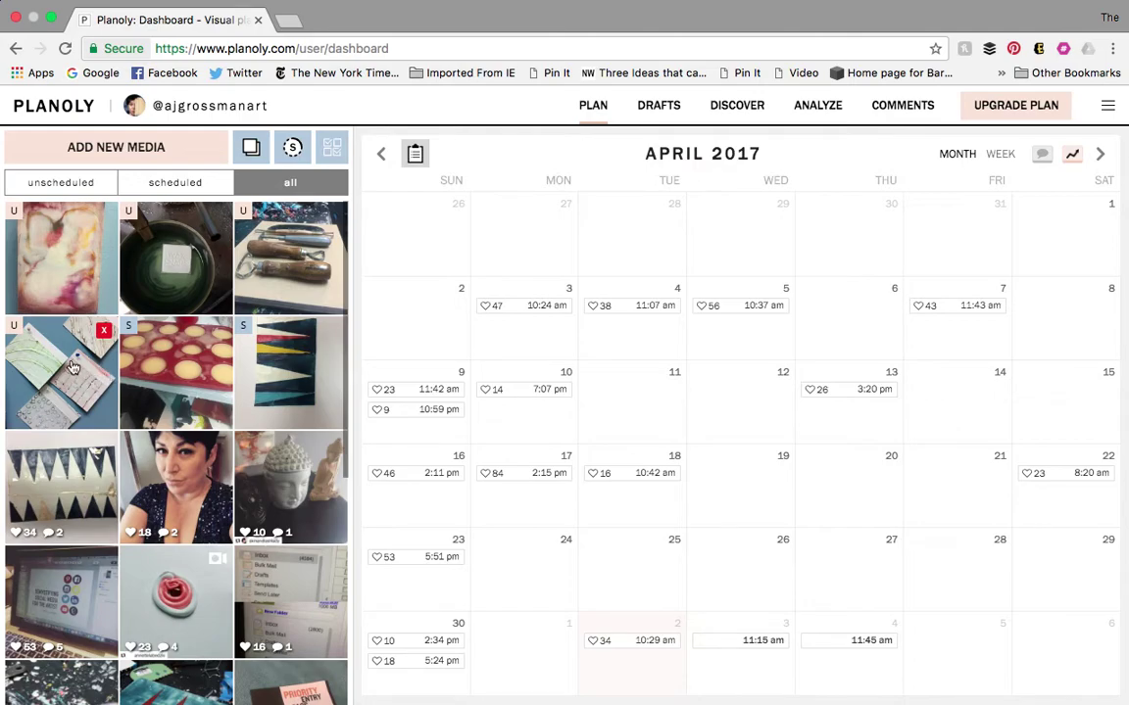
Step: Place the unscheduled postcards photo on May 5 in the May 2017 calendar to start scheduling it
{"action": "left_click", "coordinate": [1097, 154]}
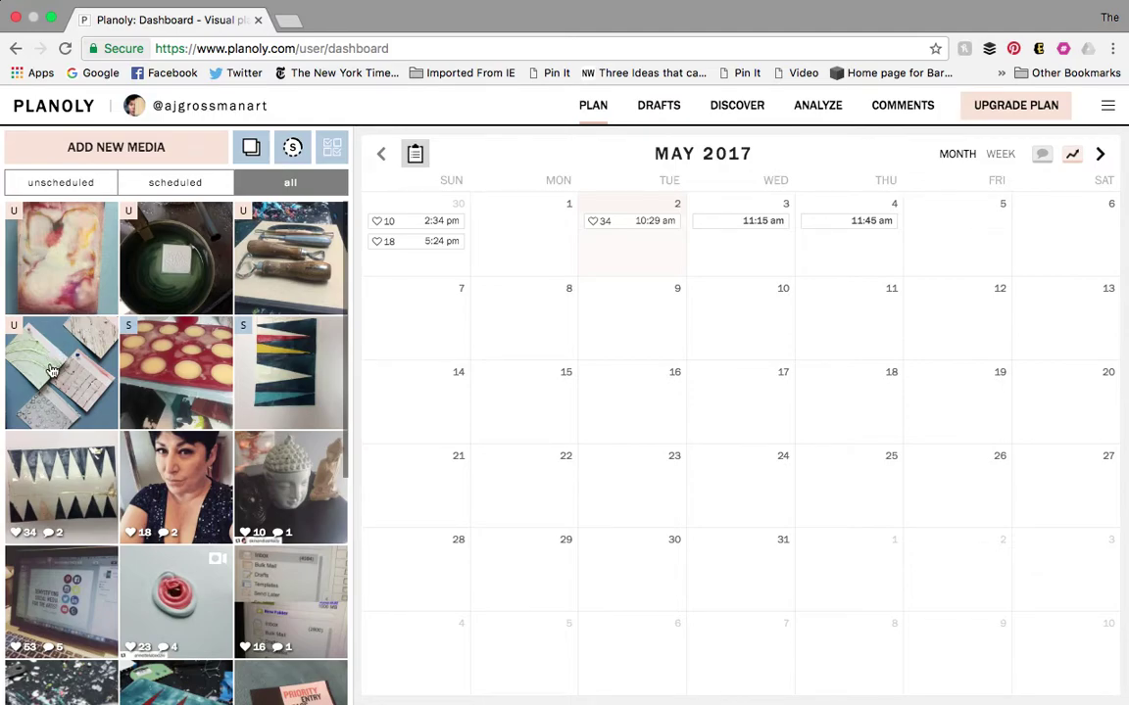
{"action": "left_click_drag", "start_coordinate": [49, 369], "coordinate": [947, 235]}
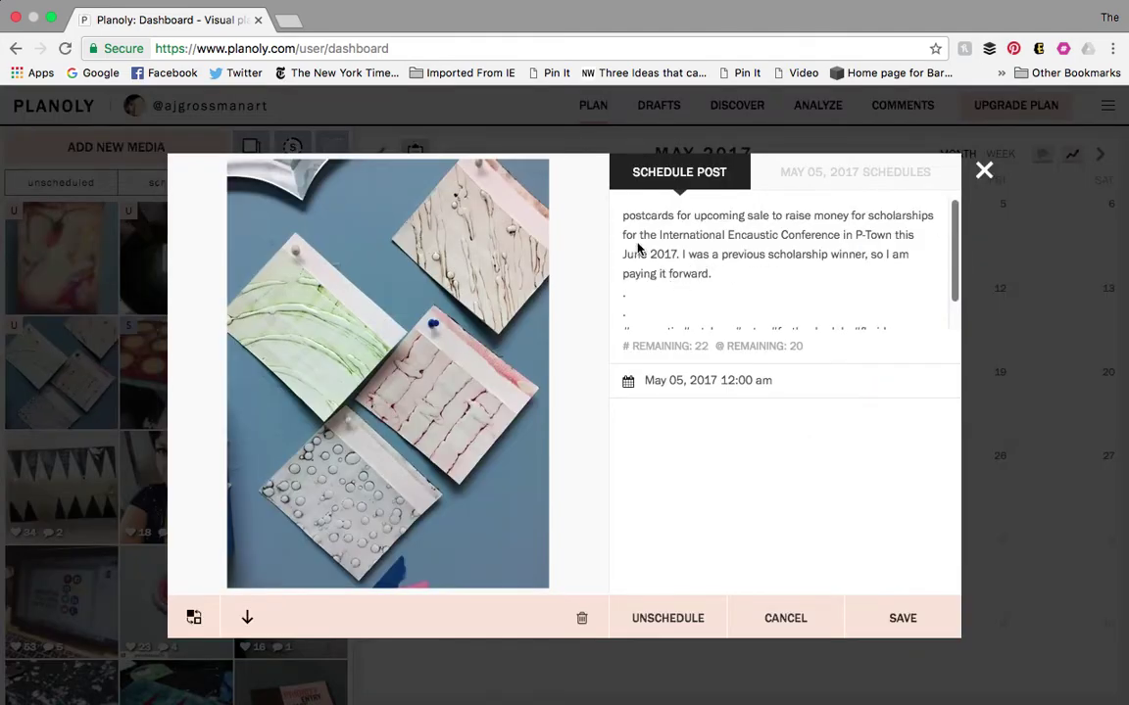
Step: Add the hashtags #postcard, #wax and #painter to the end of the postcards caption and save the post
{"action": "left_click", "coordinate": [957, 215]}
{"action": "left_click_drag", "start_coordinate": [956, 216], "coordinate": [961, 257]}
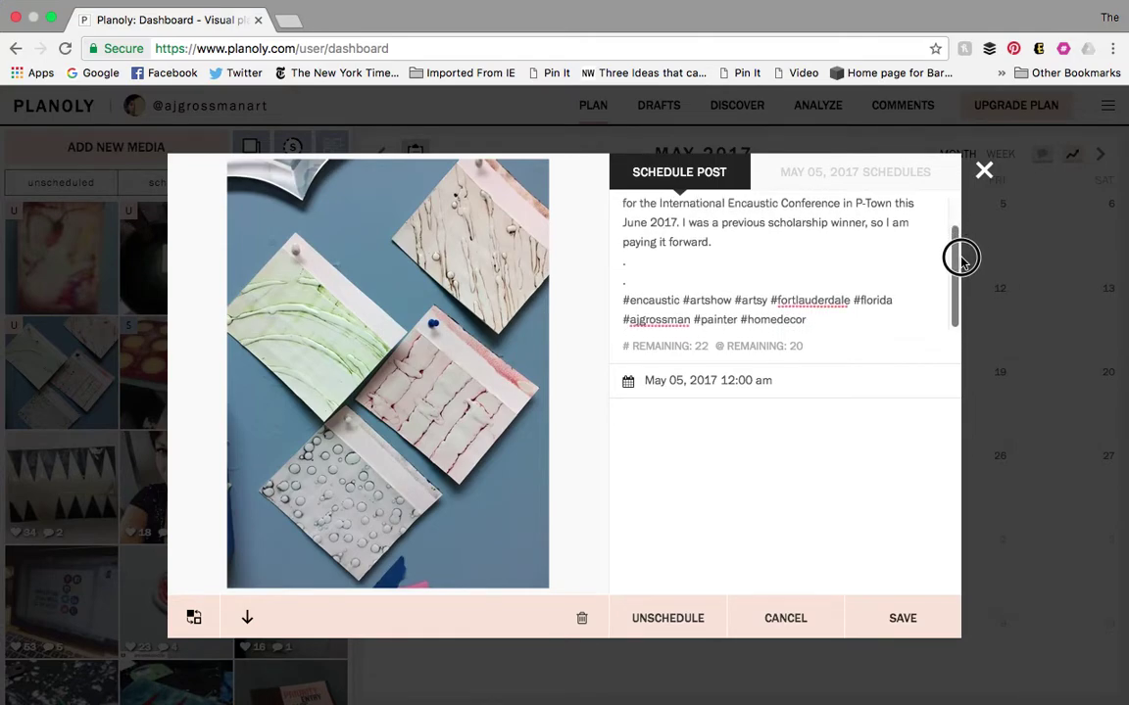
{"action": "left_click", "coordinate": [816, 319]}
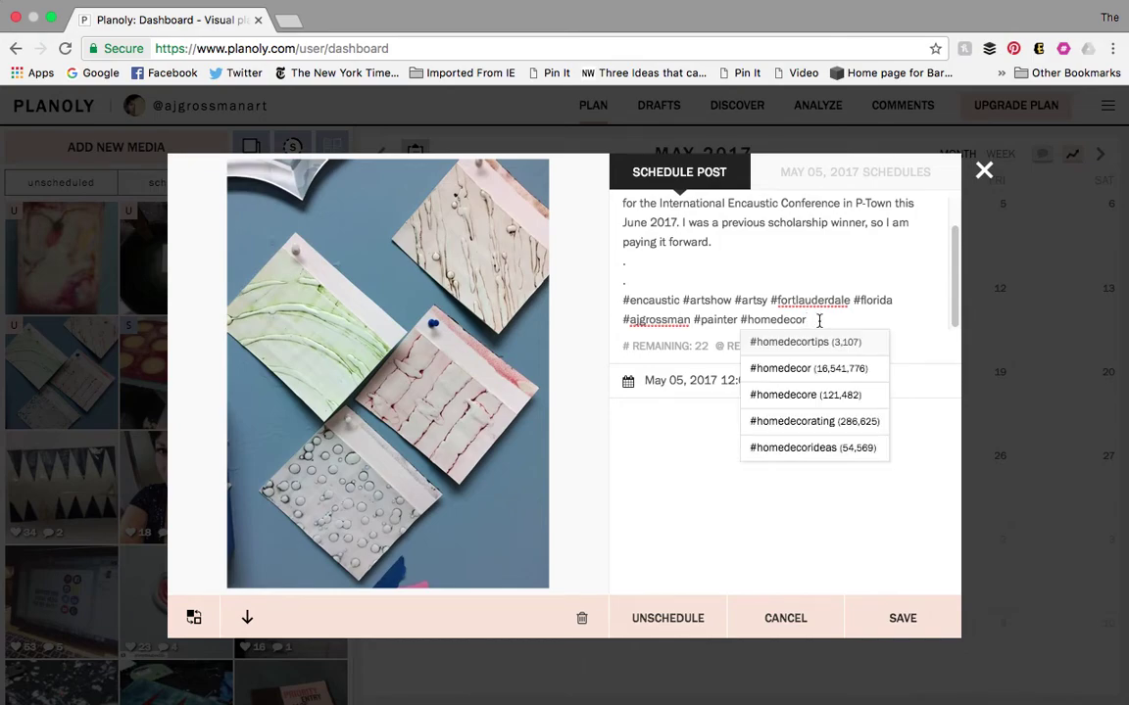
{"action": "type", "text": "#"}
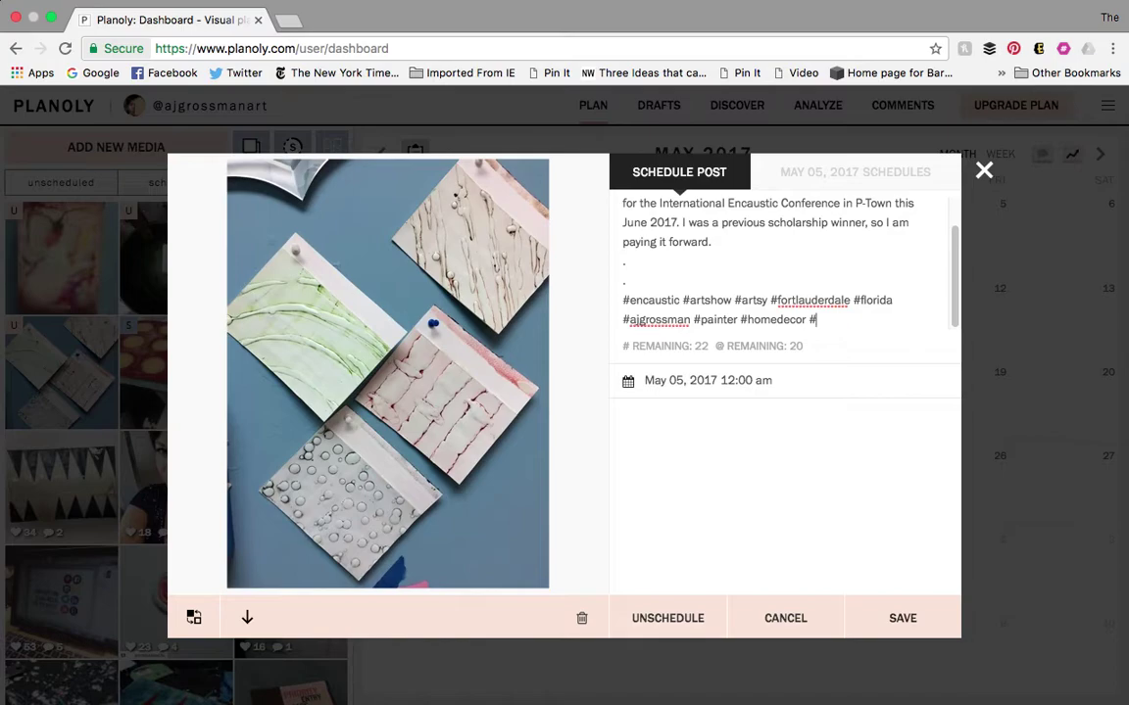
{"action": "type", "text": "Postcard"}
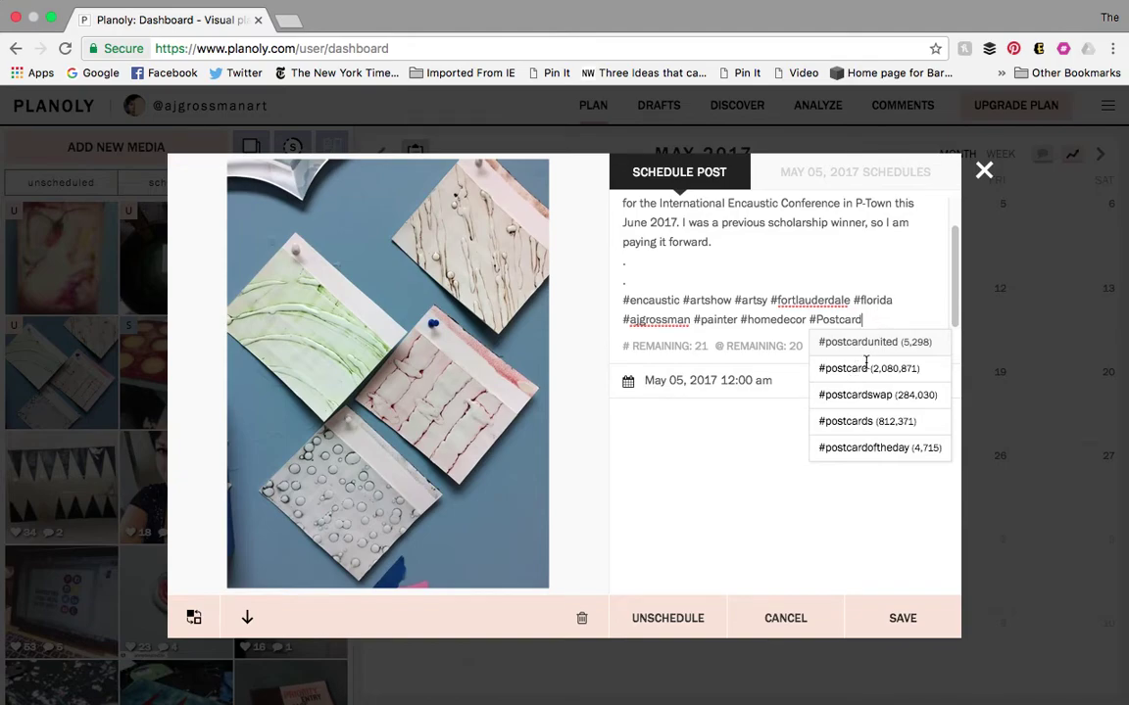
{"action": "left_click", "coordinate": [858, 367]}
{"action": "type", "text": "#wax"}
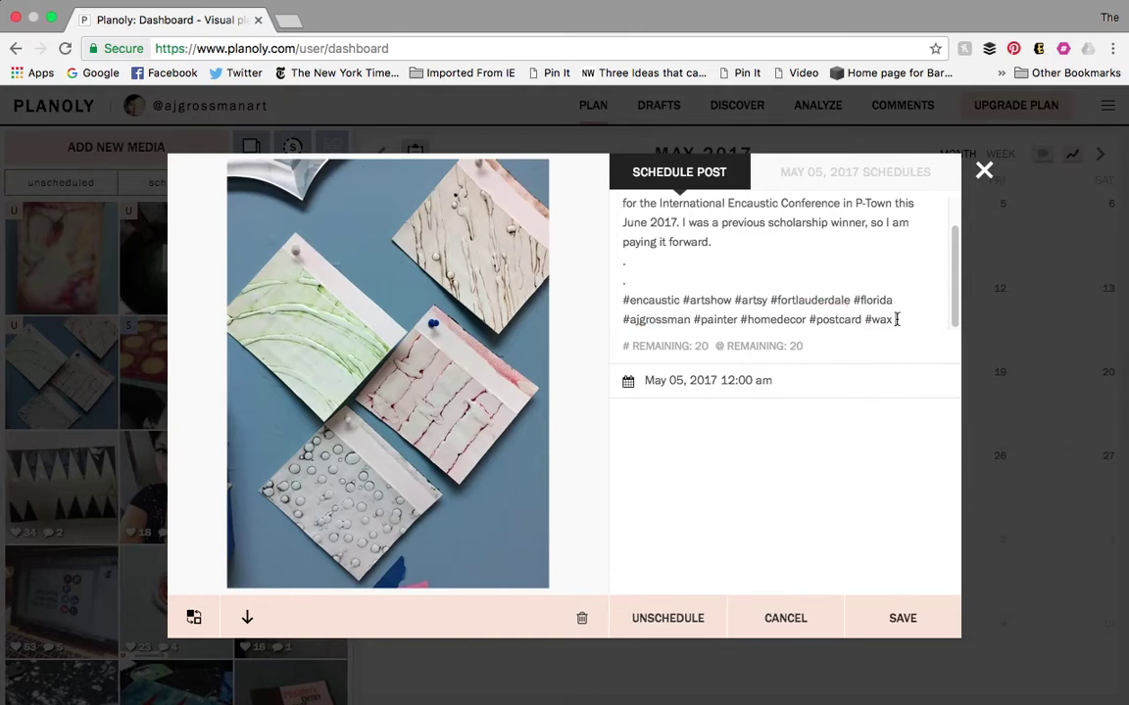
{"action": "type", "text": "#"}
{"action": "type", "text": "painter"}
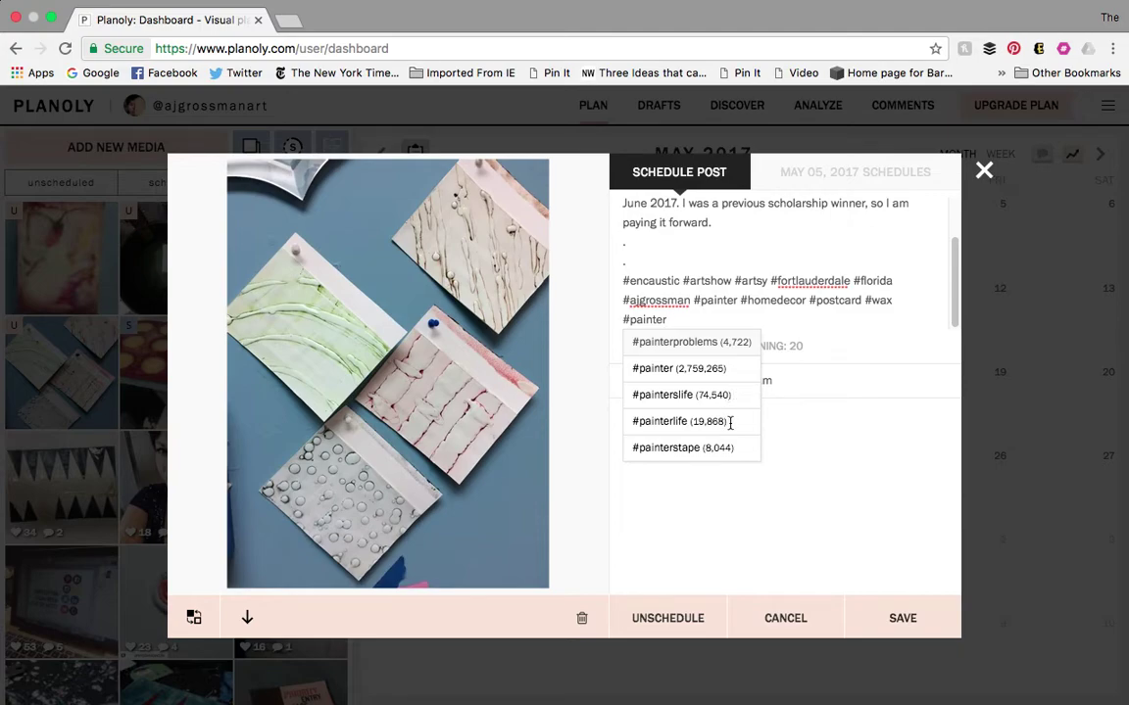
{"action": "left_click", "coordinate": [676, 368]}
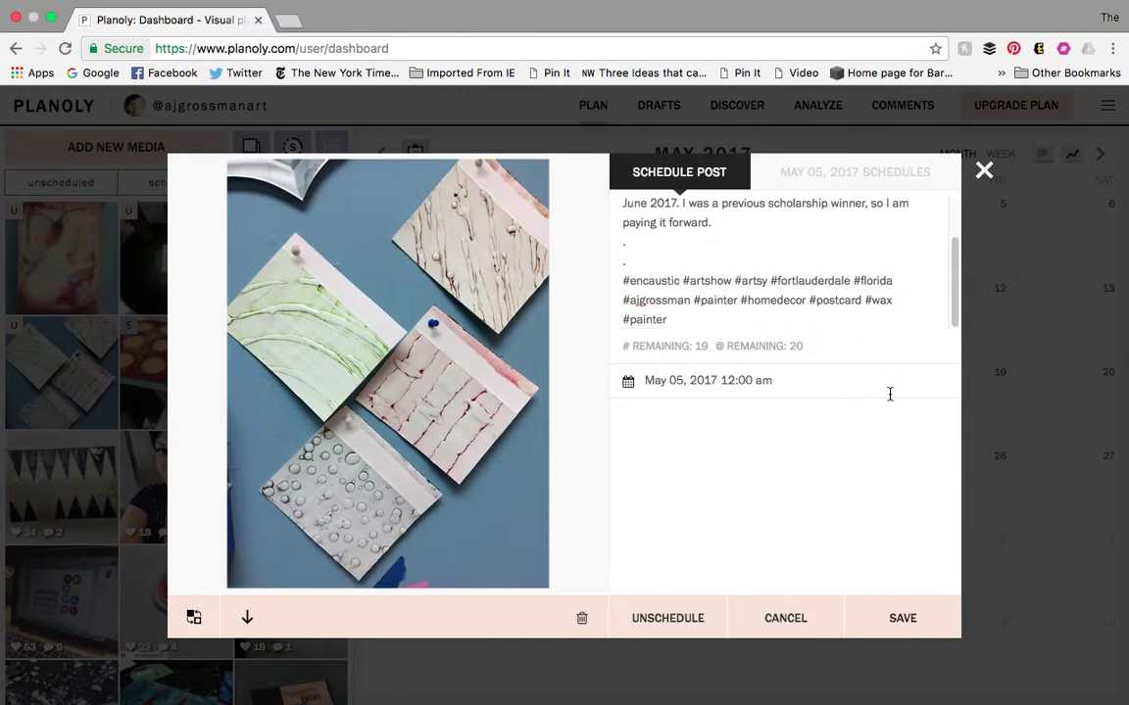
{"action": "left_click", "coordinate": [901, 619]}
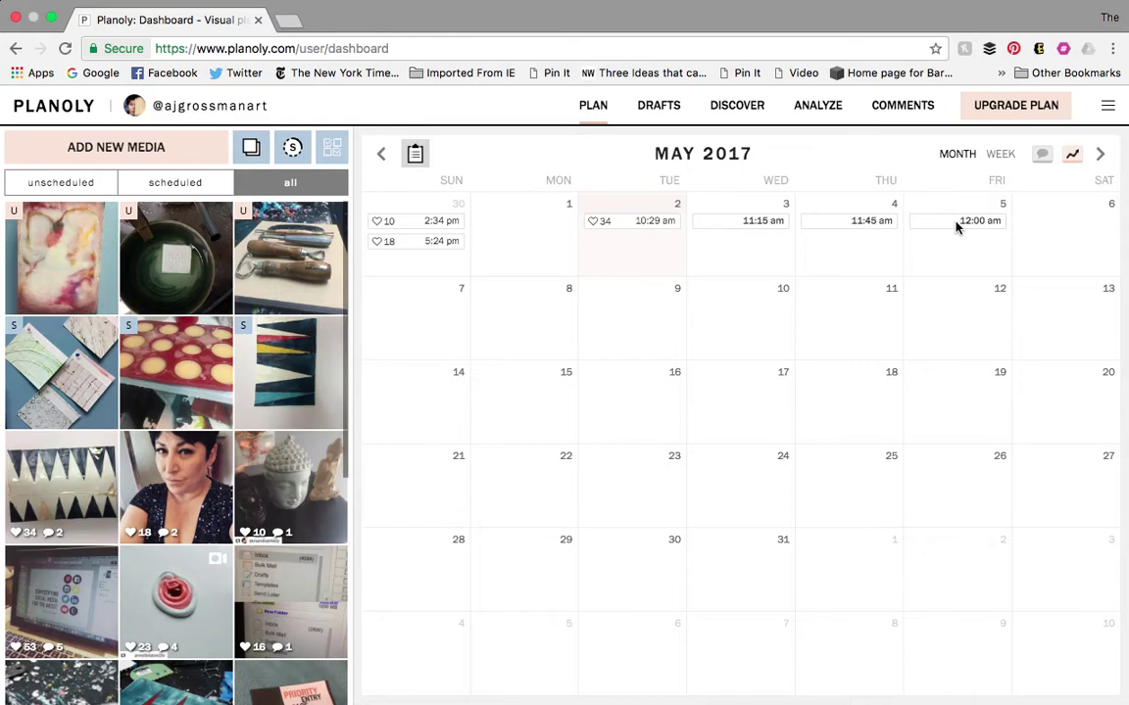
Step: Set the May 5 postcards post's scheduled time to 02:00 pm and save it
{"action": "left_click", "coordinate": [957, 220]}
{"action": "left_click", "coordinate": [771, 385]}
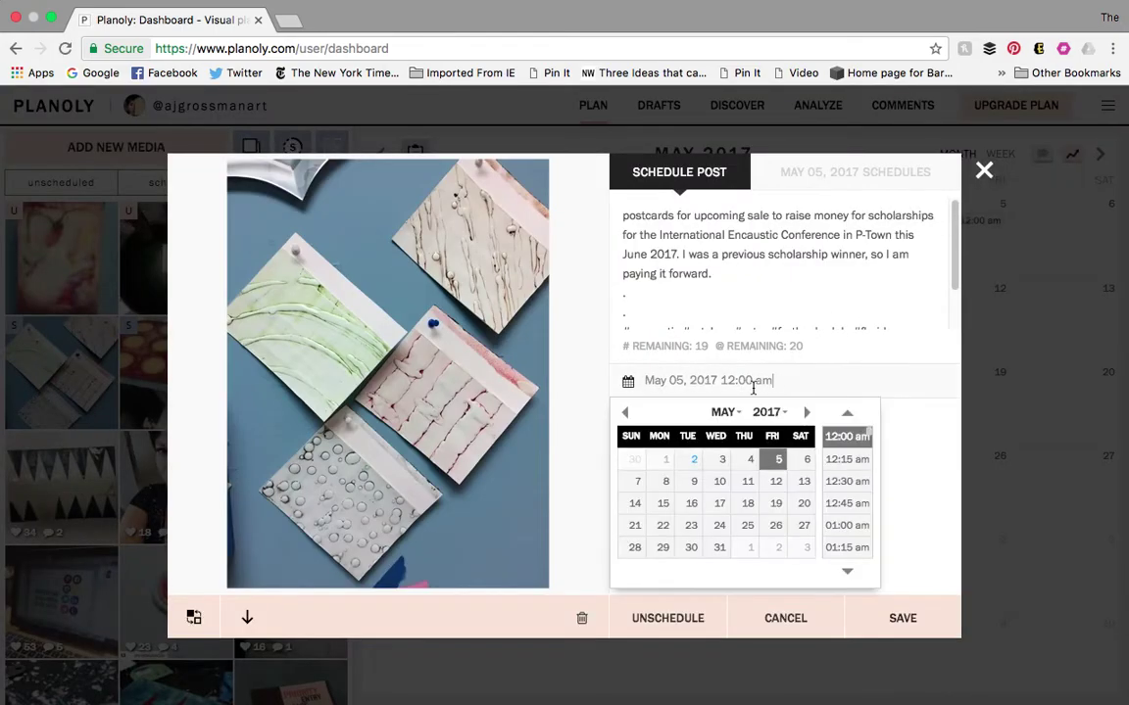
{"action": "left_click", "coordinate": [848, 573]}
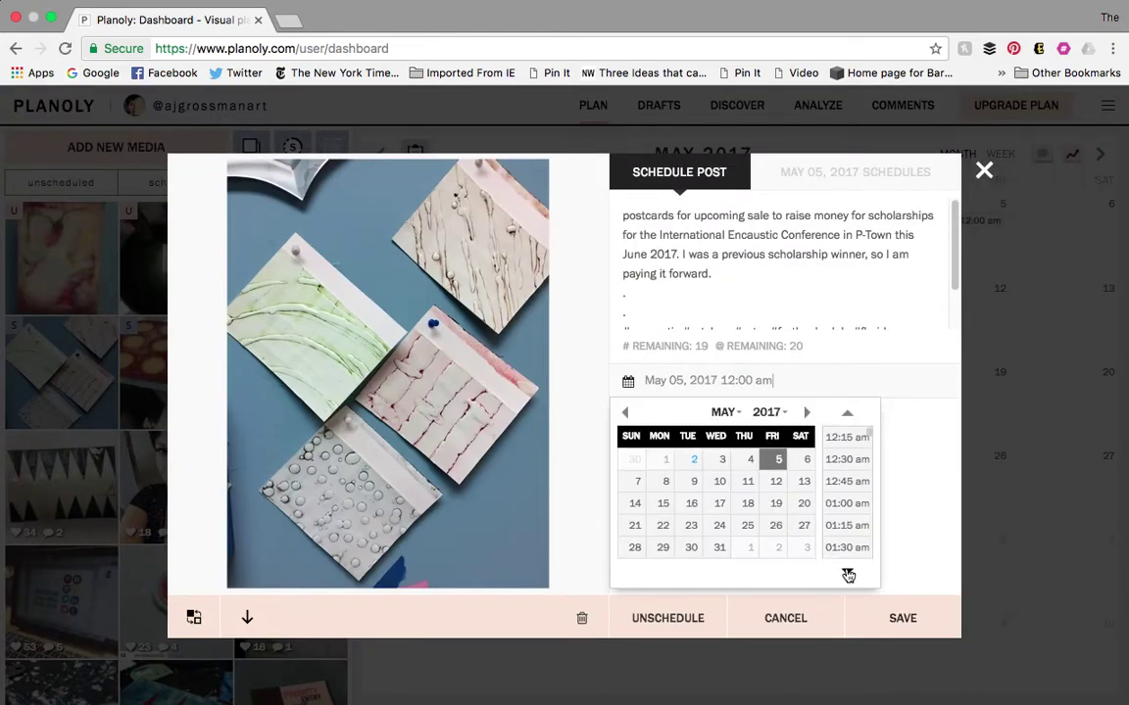
{"action": "left_click", "coordinate": [848, 572]}
{"action": "left_click", "coordinate": [847, 573]}
{"action": "left_click", "coordinate": [848, 573]}
{"action": "left_click", "coordinate": [847, 575]}
{"action": "left_click", "coordinate": [848, 574]}
{"action": "left_click", "coordinate": [848, 574]}
{"action": "left_click", "coordinate": [847, 575]}
{"action": "left_click", "coordinate": [847, 574]}
{"action": "left_click", "coordinate": [848, 574]}
{"action": "left_click", "coordinate": [848, 574]}
{"action": "left_click", "coordinate": [848, 574]}
{"action": "left_click", "coordinate": [848, 574]}
{"action": "left_click", "coordinate": [847, 574]}
{"action": "left_click", "coordinate": [848, 574]}
{"action": "left_click", "coordinate": [848, 575]}
{"action": "left_click", "coordinate": [847, 575]}
{"action": "left_click", "coordinate": [848, 574]}
{"action": "left_click", "coordinate": [848, 574]}
{"action": "left_click", "coordinate": [848, 575]}
{"action": "left_click", "coordinate": [849, 576]}
{"action": "left_click", "coordinate": [848, 575]}
{"action": "left_click", "coordinate": [849, 575]}
{"action": "left_click", "coordinate": [848, 575]}
{"action": "left_click", "coordinate": [849, 575]}
{"action": "left_click", "coordinate": [848, 576]}
{"action": "left_click", "coordinate": [842, 529]}
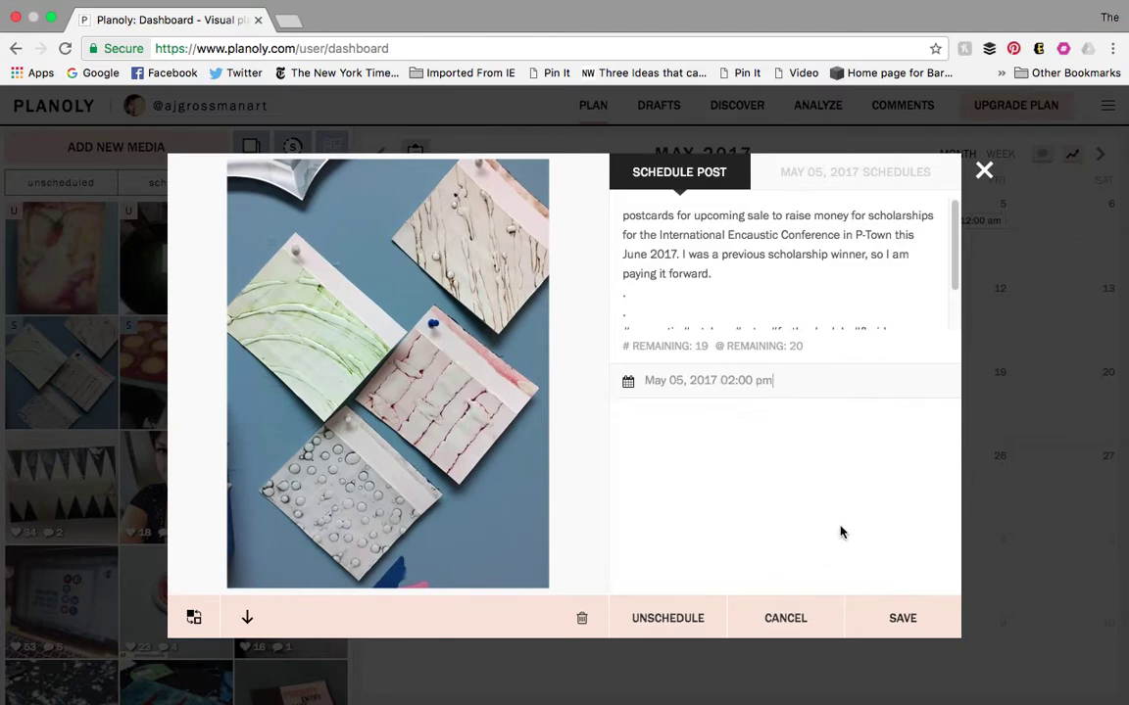
{"action": "left_click", "coordinate": [903, 618]}
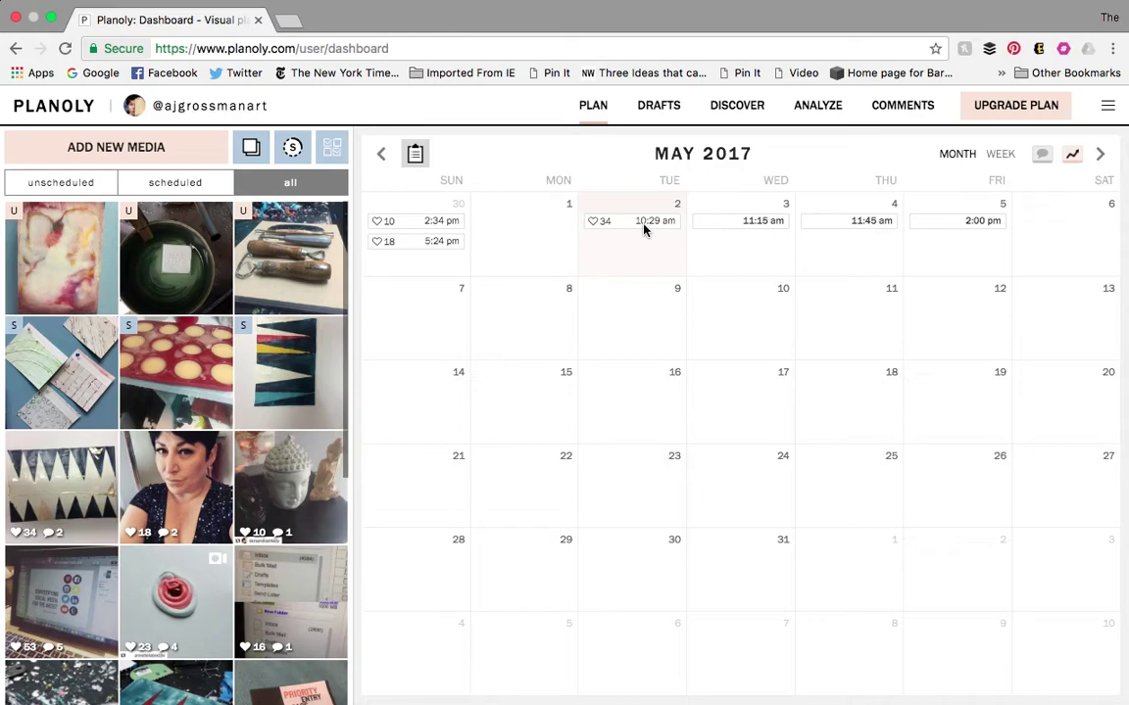
Step: Skip creating a draft grid and search Discover for posts with the hashtag #gallery
{"action": "left_click", "coordinate": [666, 108]}
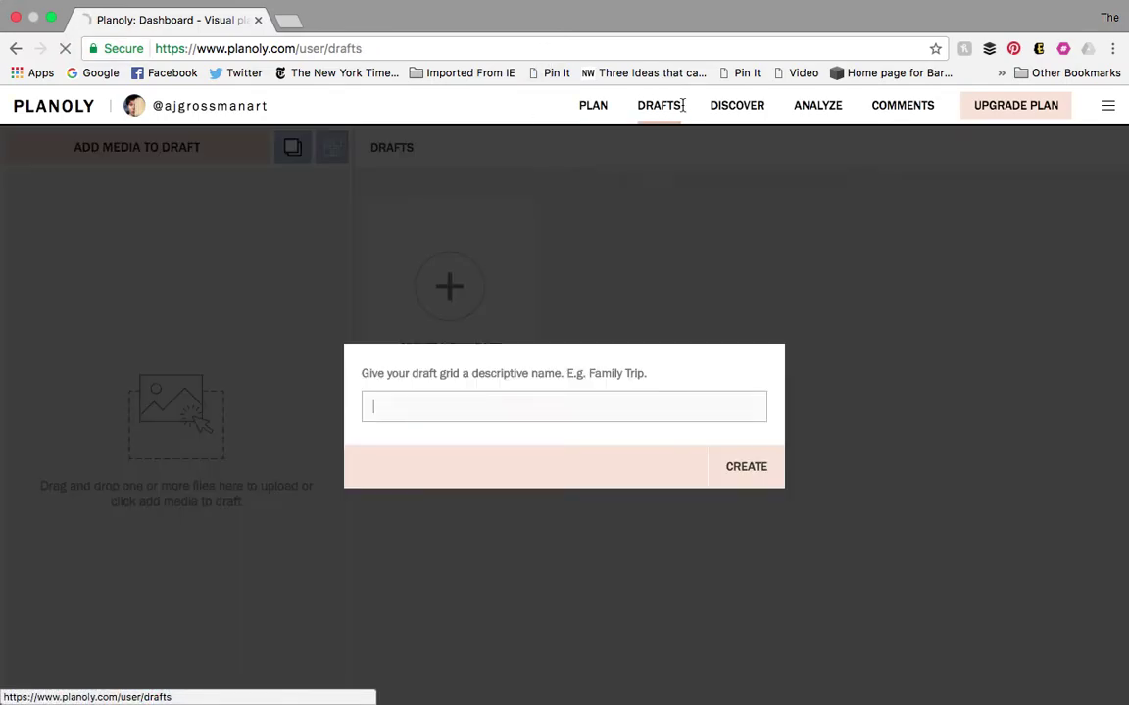
{"action": "left_click", "coordinate": [737, 109]}
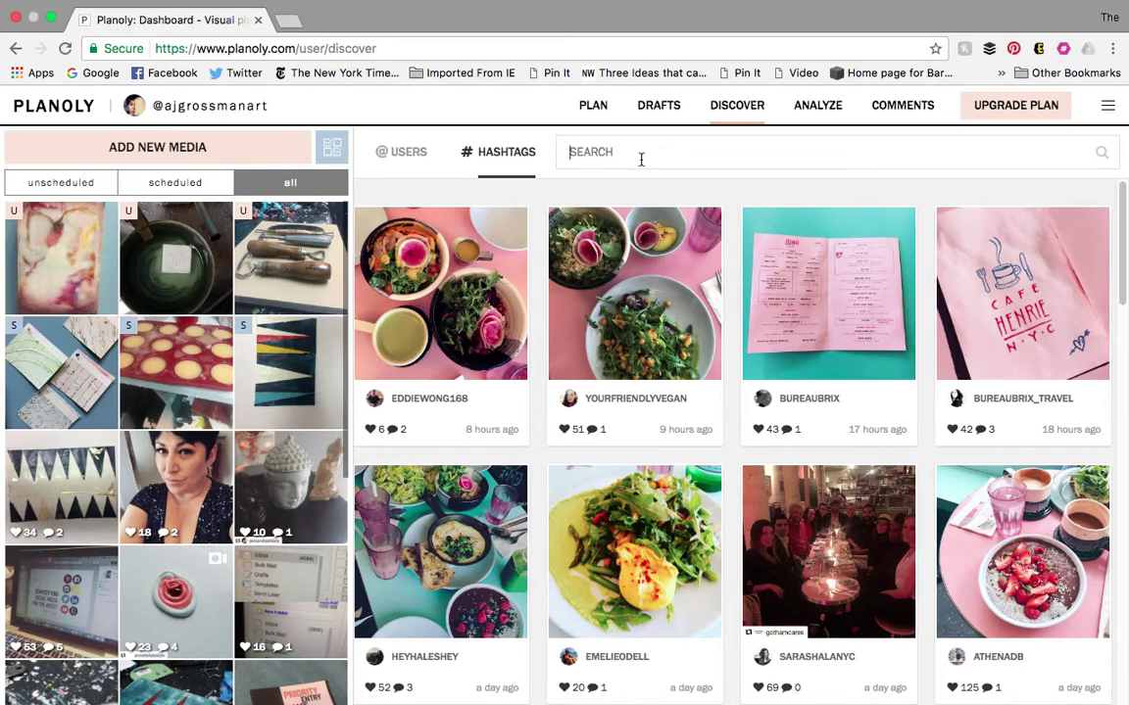
{"action": "type", "text": "gallery"}
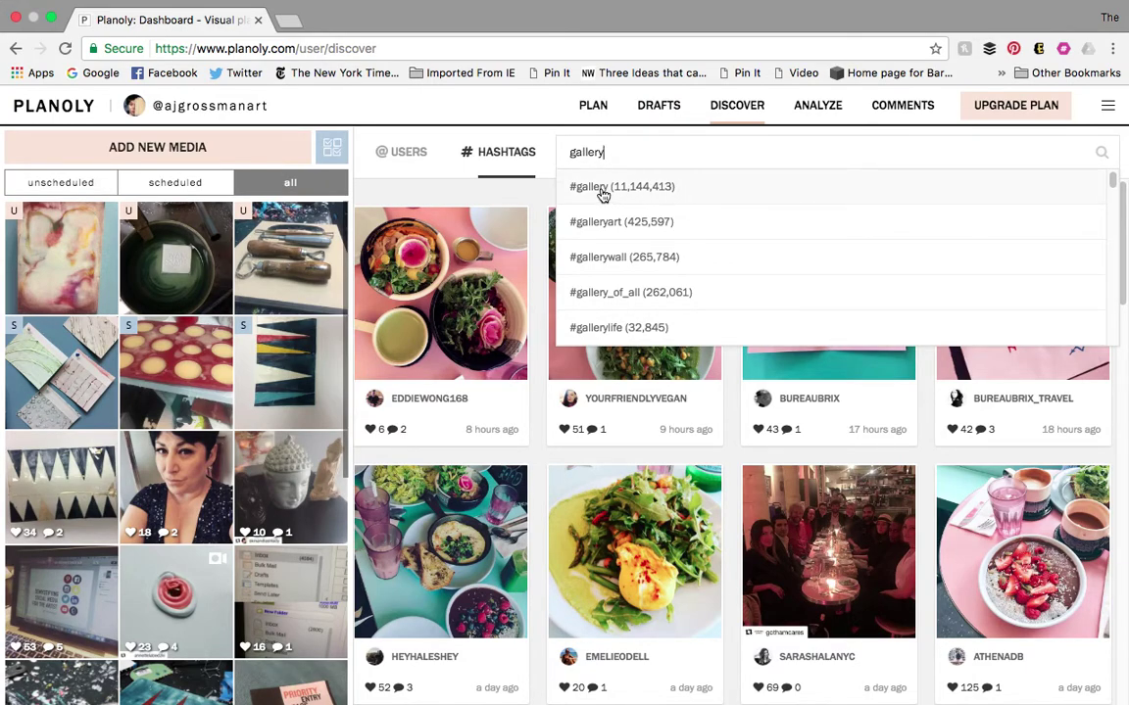
{"action": "left_click", "coordinate": [603, 193]}
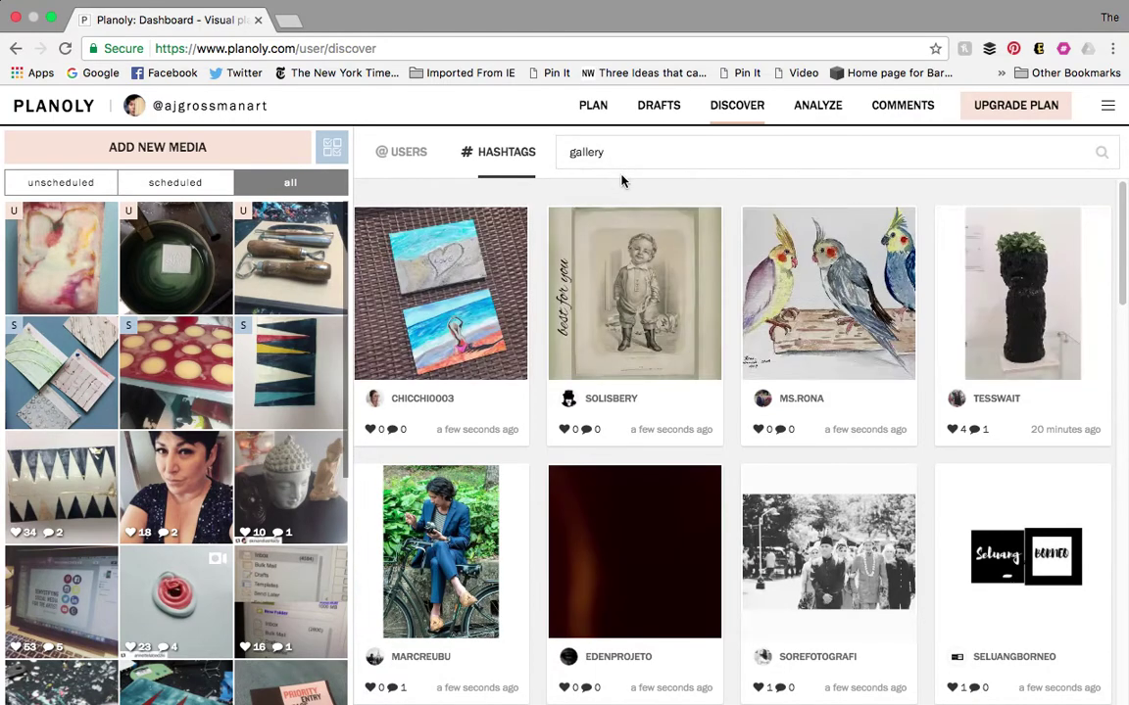
Step: Change the hashtag search to #artgallery and browse the matching posts
{"action": "left_click", "coordinate": [571, 152]}
{"action": "type", "text": "art"}
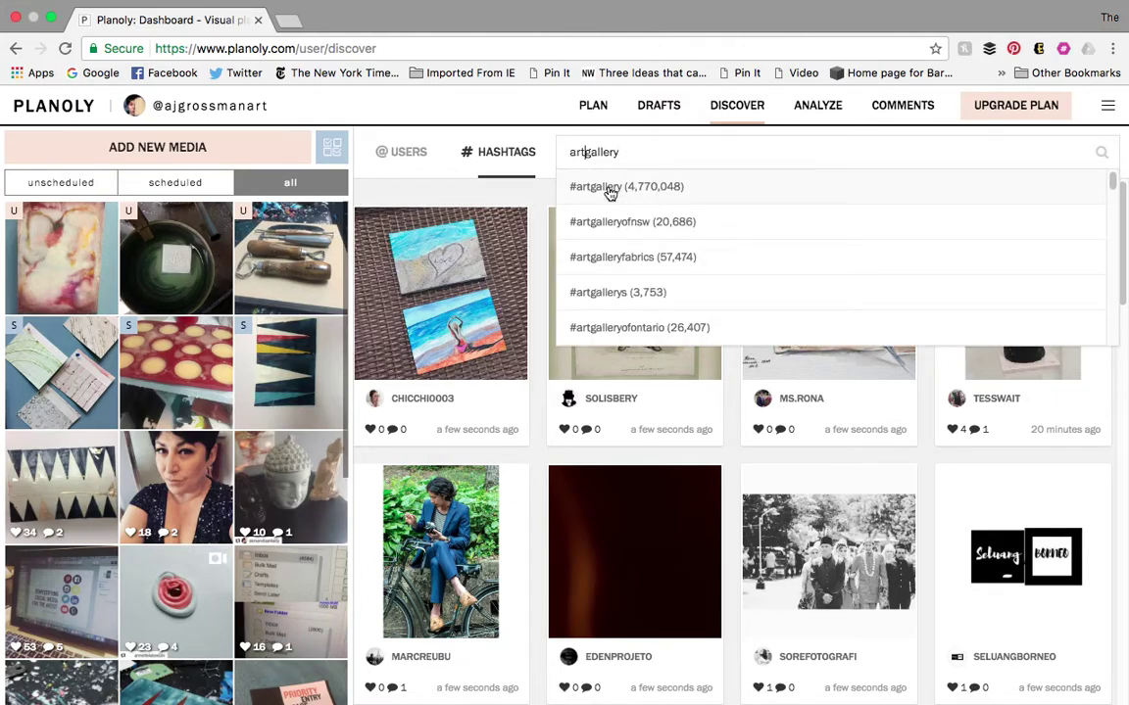
{"action": "left_click", "coordinate": [609, 190]}
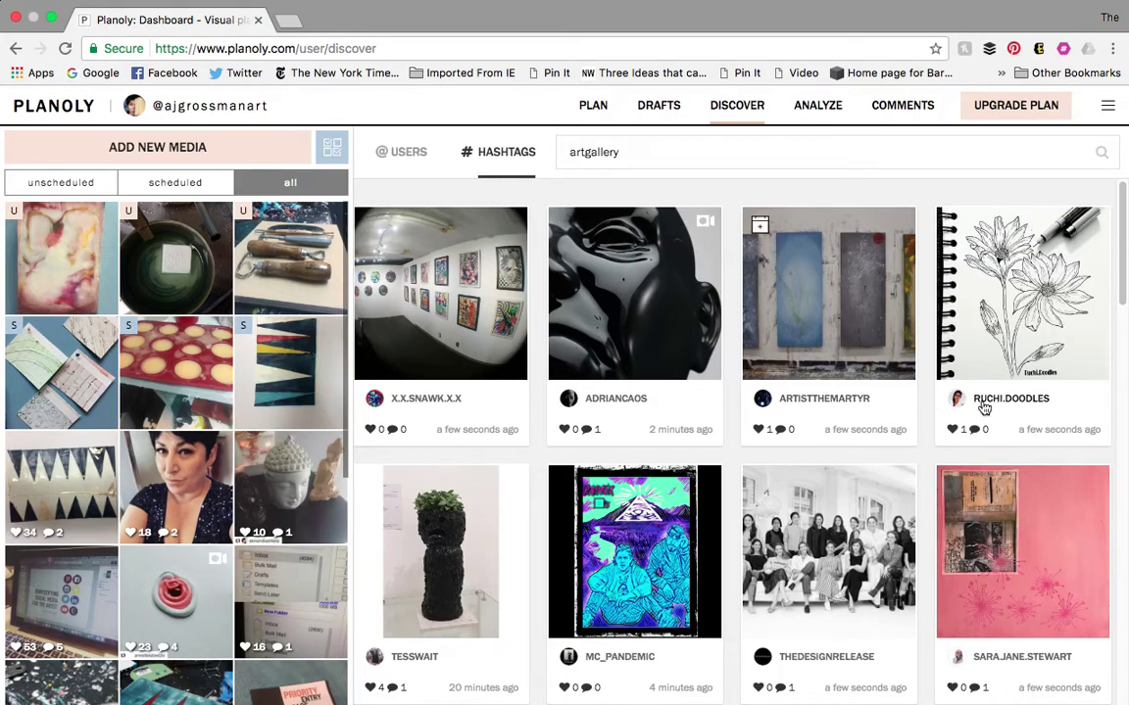
{"action": "scroll", "coordinate": [516, 587], "scroll_direction": "down", "scroll_amount": 5}
{"action": "scroll", "coordinate": [487, 555], "scroll_direction": "down", "scroll_amount": 3}
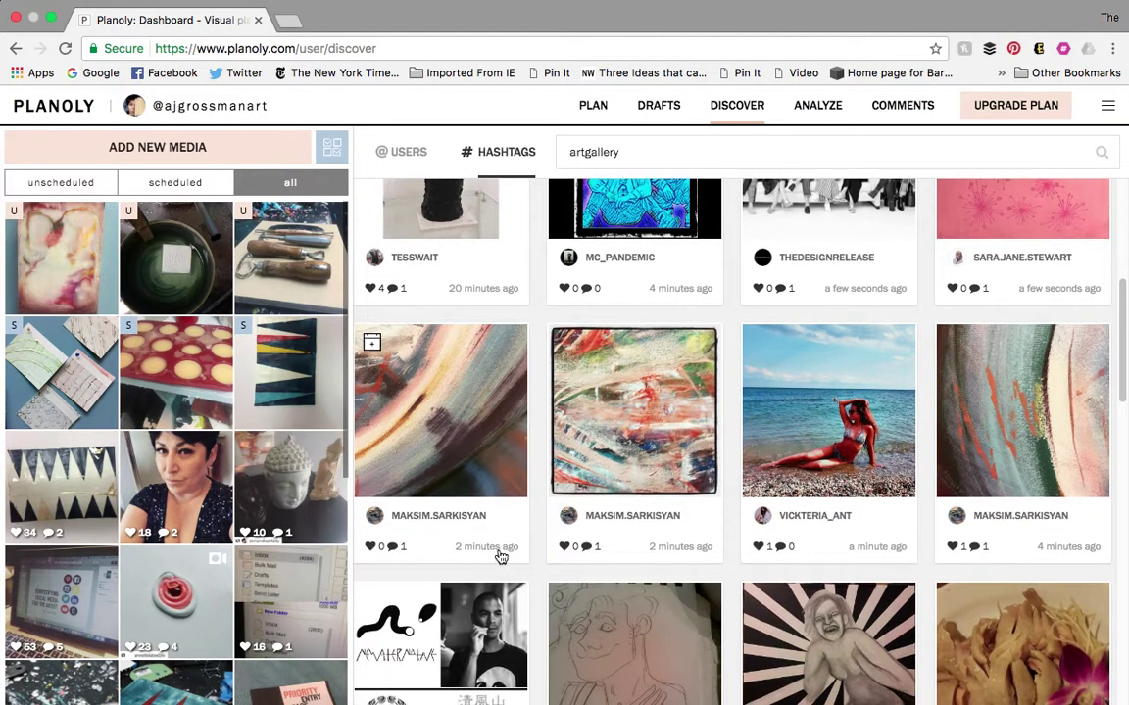
{"action": "scroll", "coordinate": [499, 555], "scroll_direction": "down", "scroll_amount": 1}
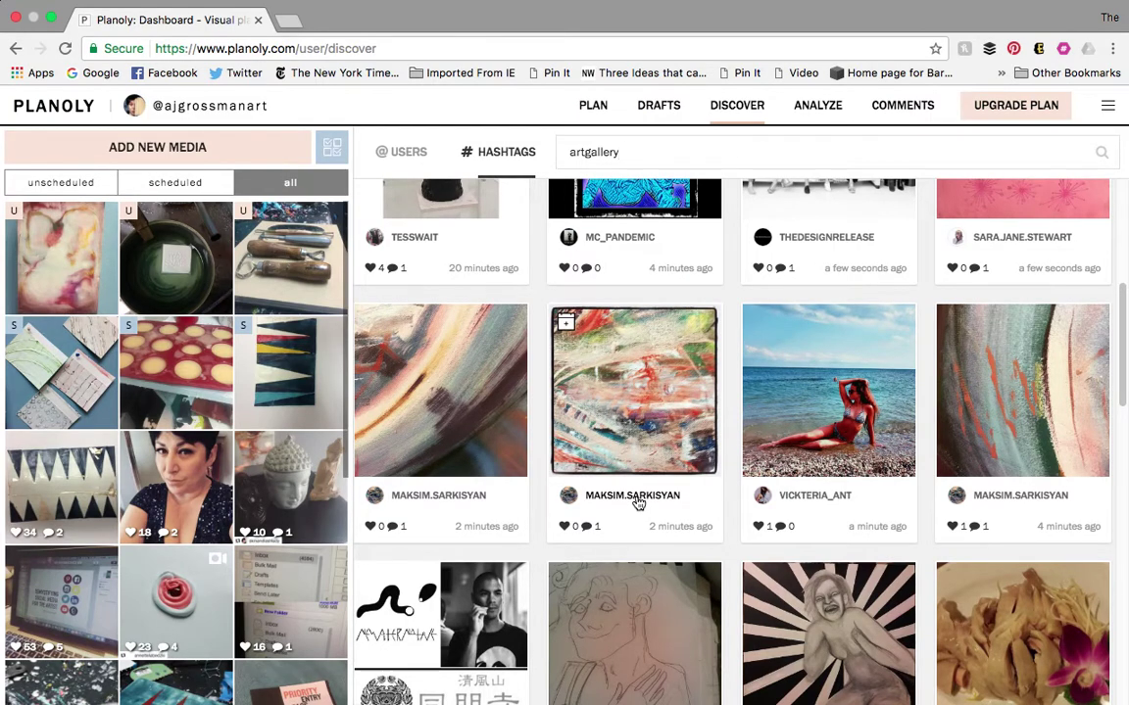
Step: Browse the posts of the artist who shared the red and green abstract painting in the #artgallery results
{"action": "left_click", "coordinate": [634, 497]}
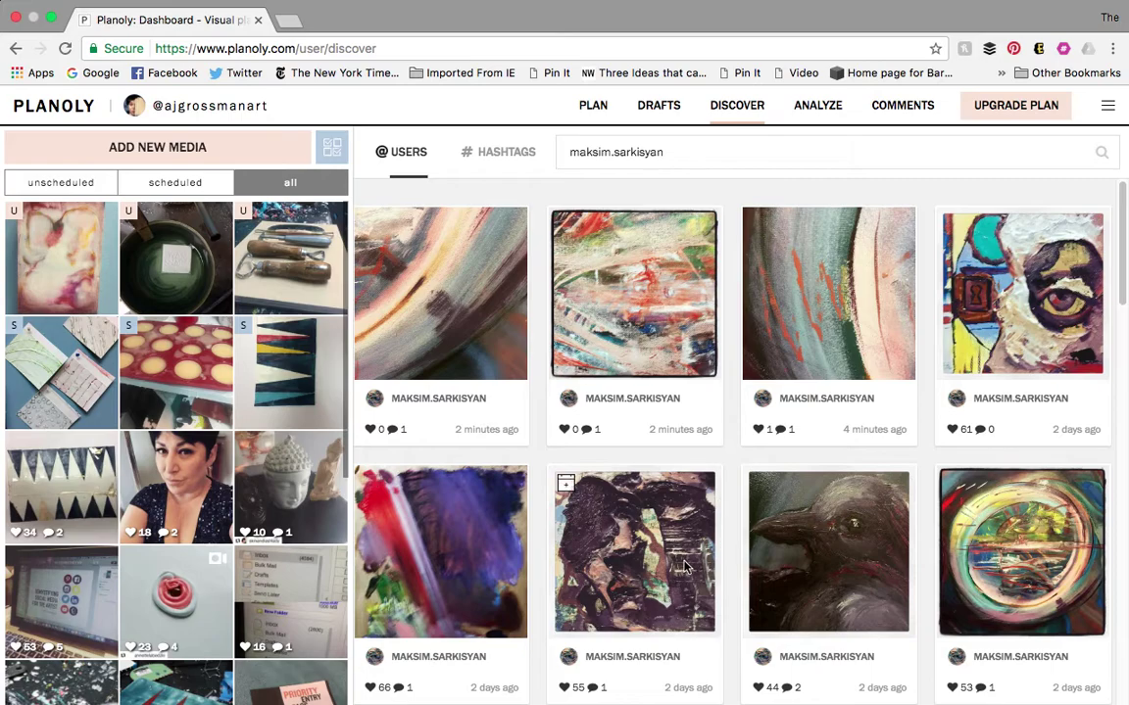
{"action": "scroll", "coordinate": [711, 552], "scroll_direction": "down", "scroll_amount": 5}
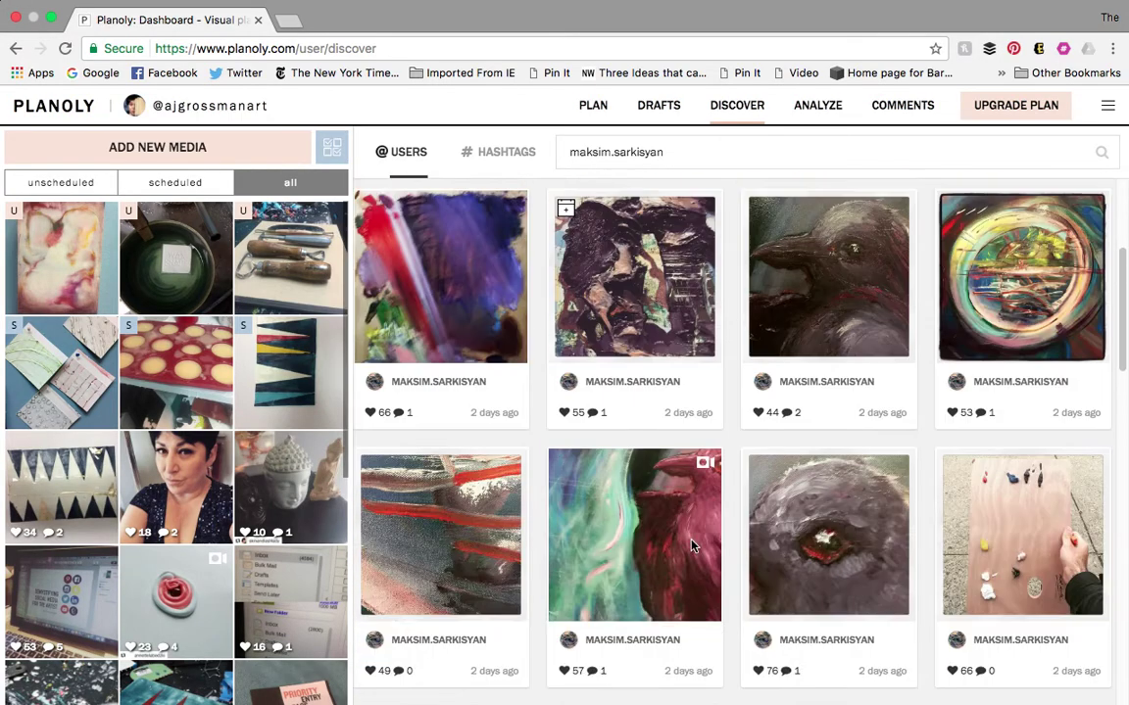
{"action": "scroll", "coordinate": [648, 529], "scroll_direction": "up", "scroll_amount": 4}
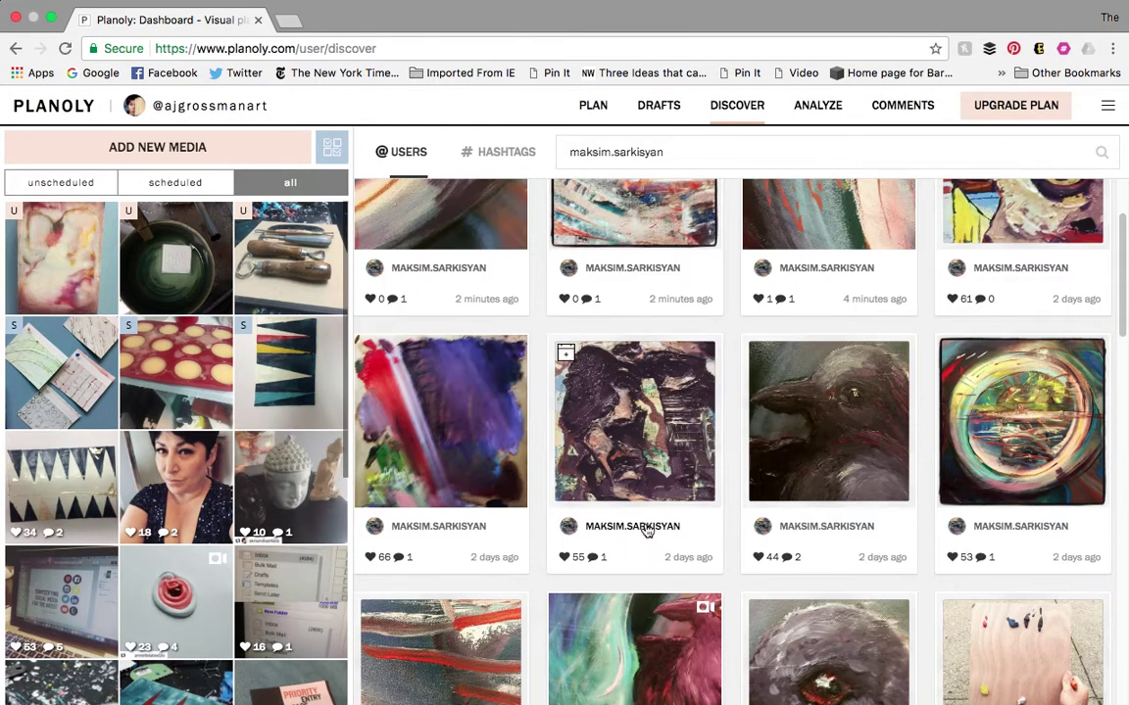
{"action": "scroll", "coordinate": [427, 393], "scroll_direction": "up", "scroll_amount": 1}
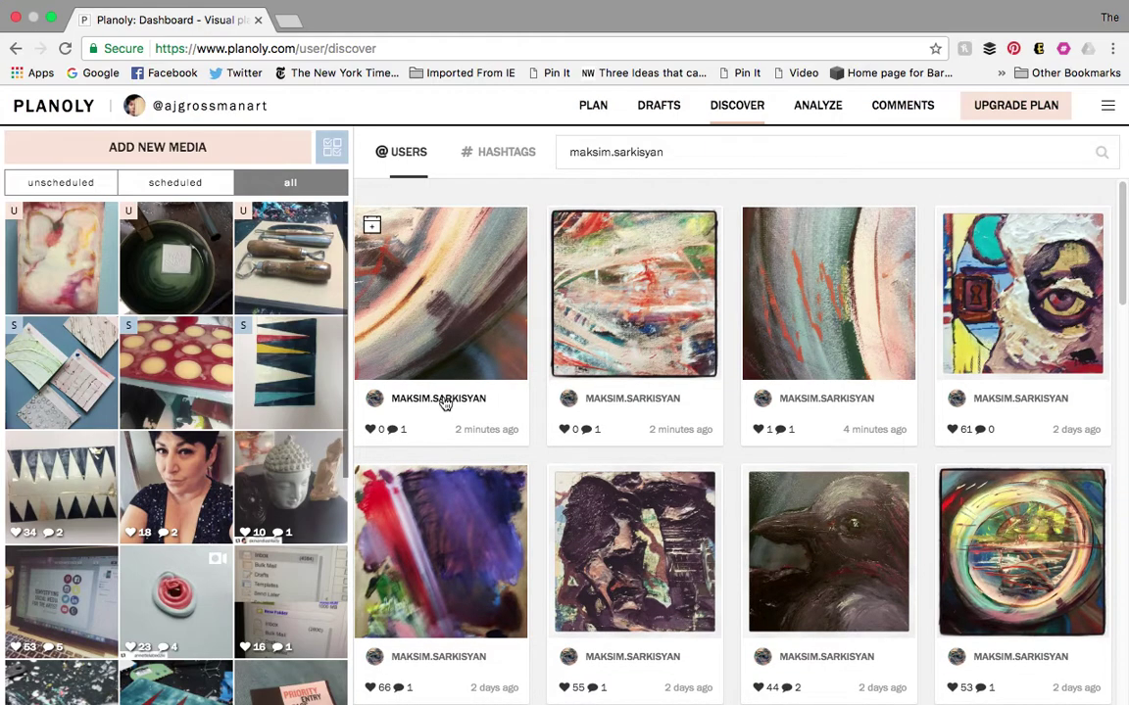
Step: Preview the repost scheduling form for the artist's first listed painting and close it without saving
{"action": "left_click", "coordinate": [444, 400]}
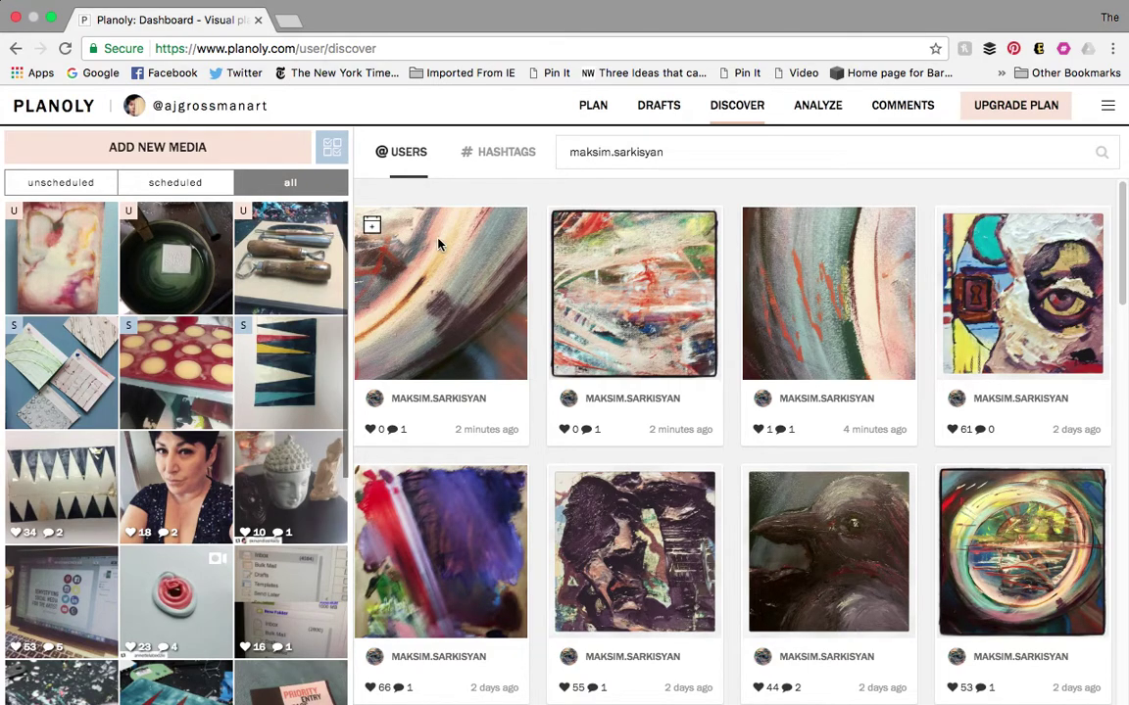
{"action": "left_click", "coordinate": [372, 226]}
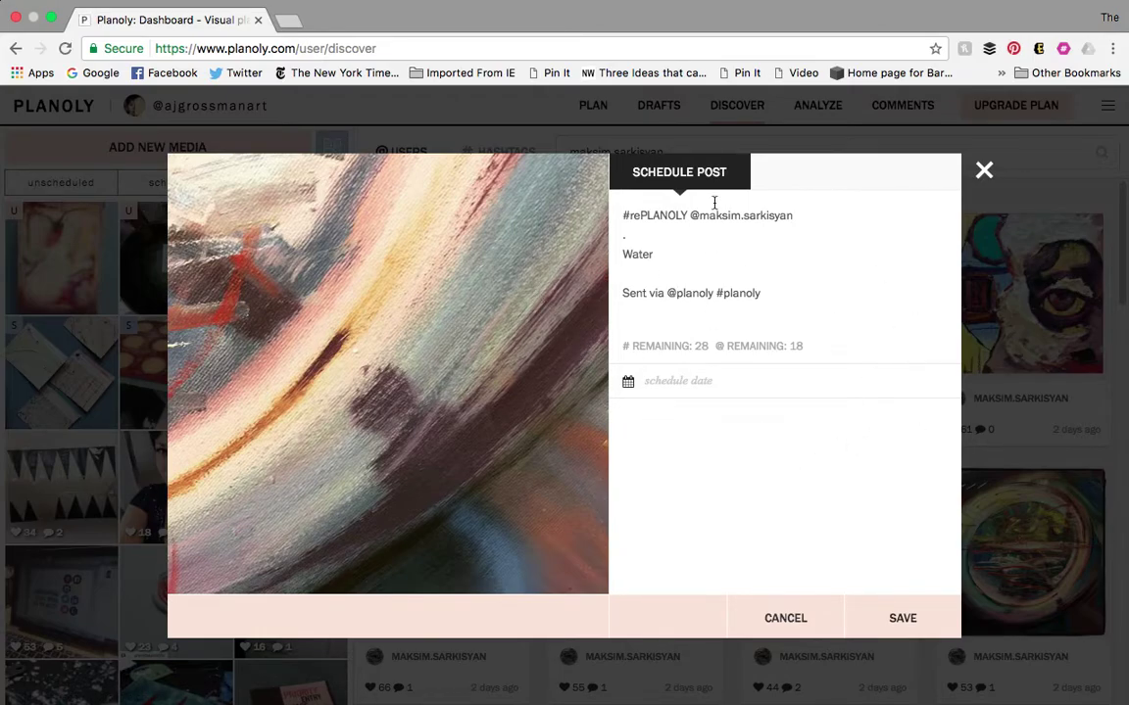
{"action": "left_click", "coordinate": [985, 172]}
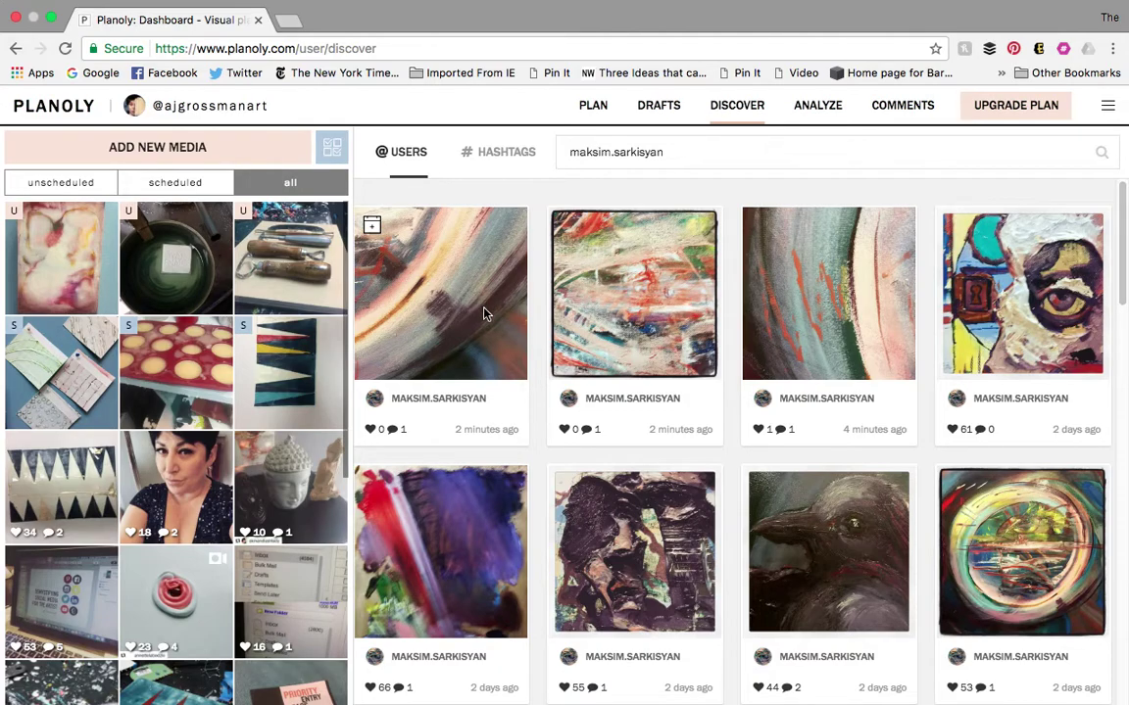
Step: Review the account's weekly analytics and read the comments on its May 2, April 30 and April 23 posts
{"action": "left_click", "coordinate": [816, 108]}
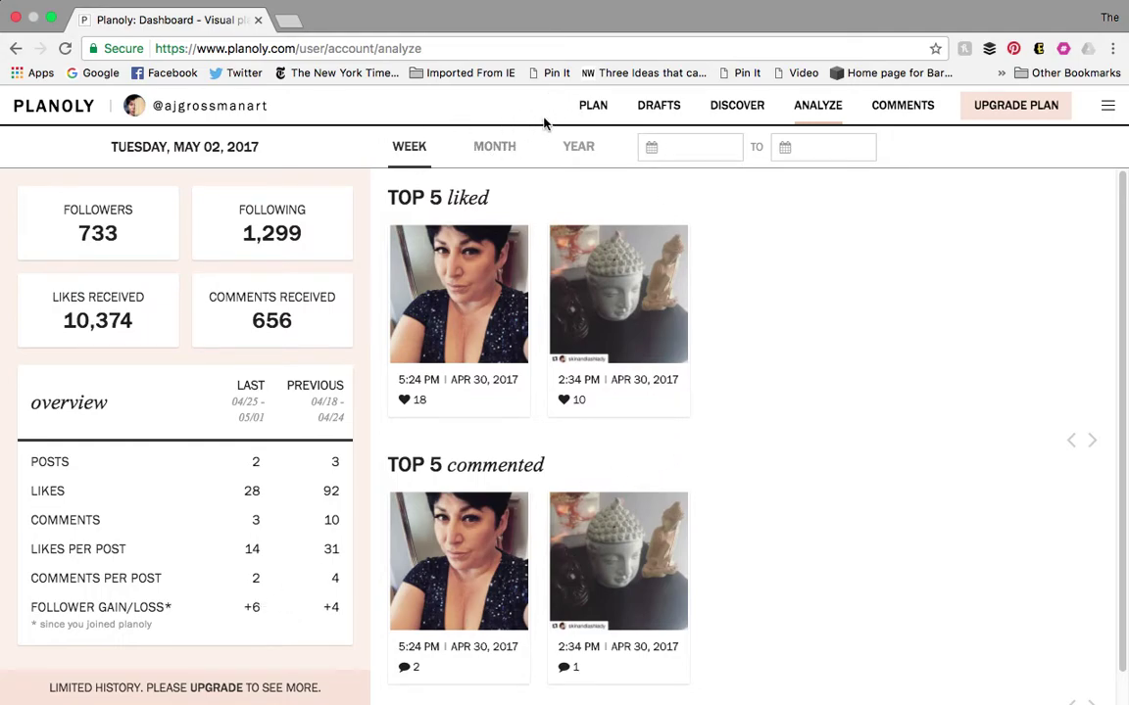
{"action": "left_click", "coordinate": [911, 112]}
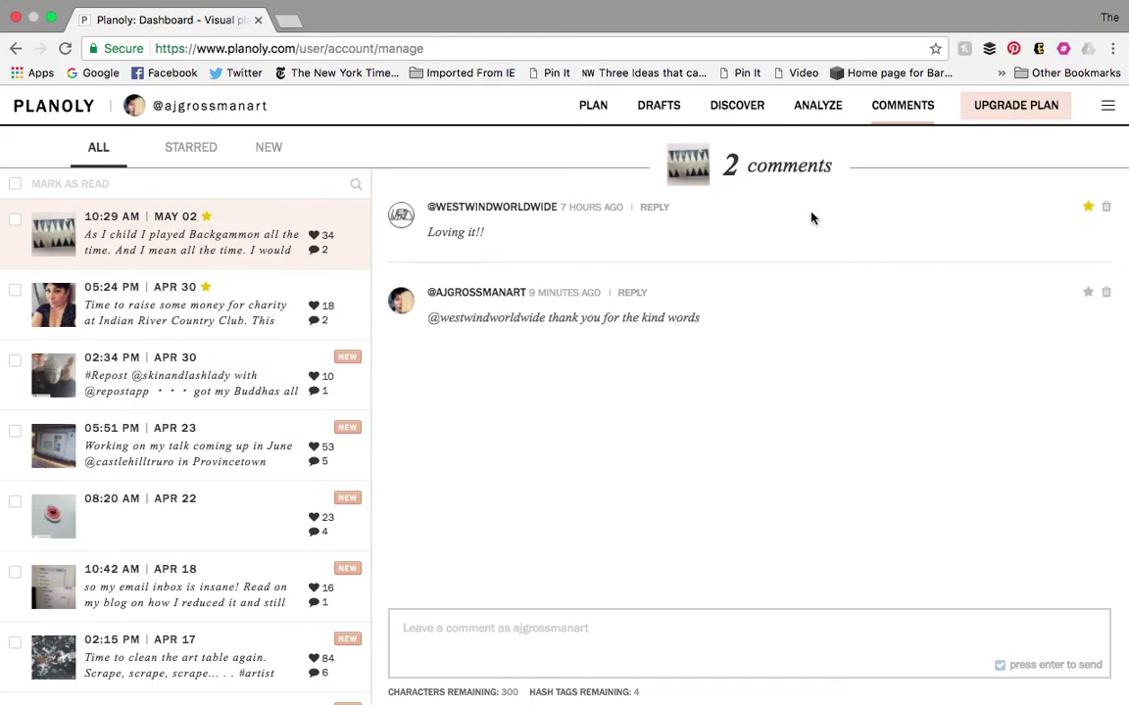
{"action": "left_click", "coordinate": [204, 308]}
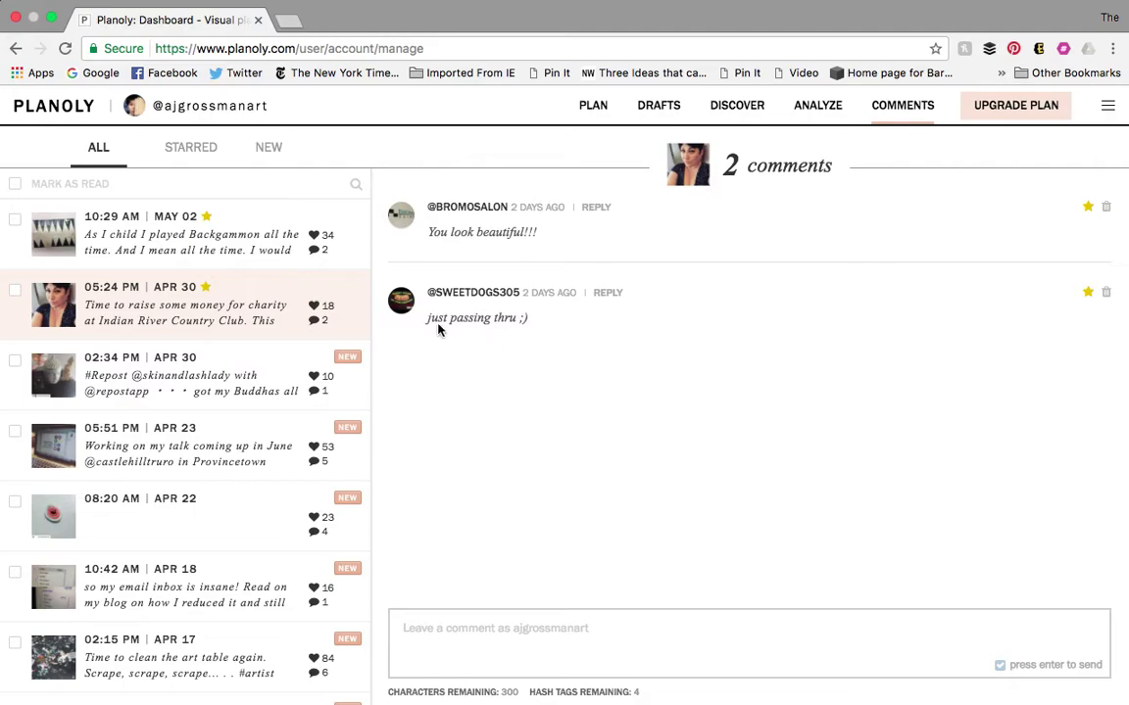
{"action": "left_click", "coordinate": [183, 377]}
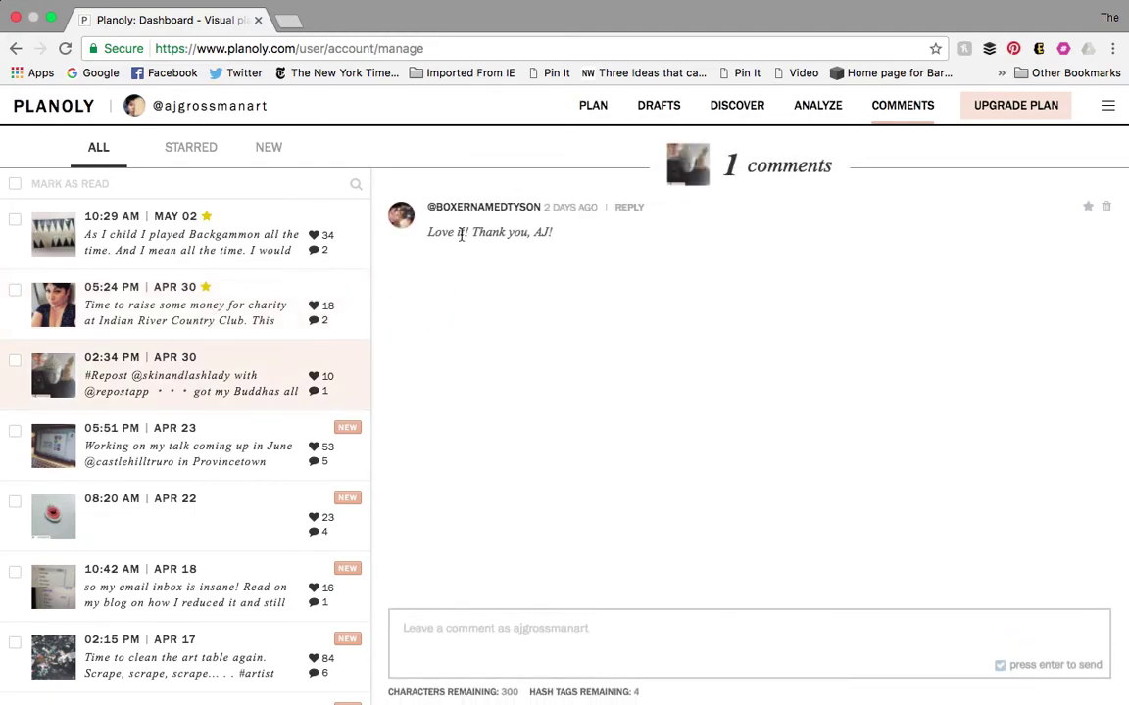
{"action": "left_click", "coordinate": [221, 454]}
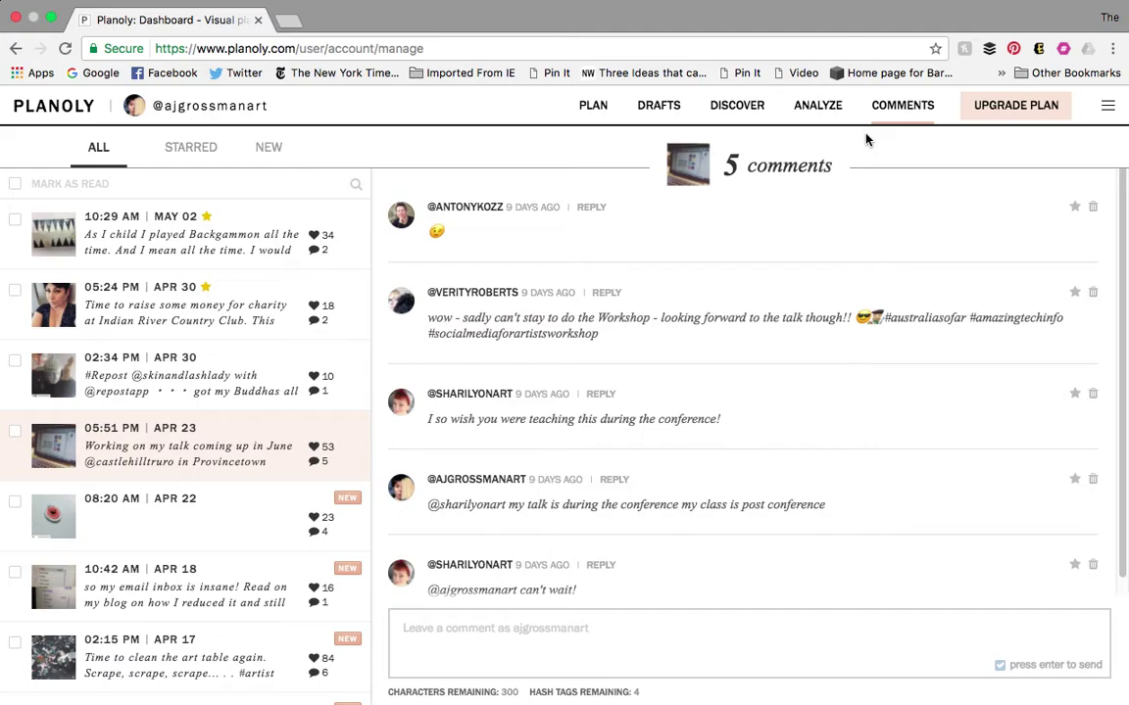
Step: Return to the May 2017 planning calendar and look over the available account and help options
{"action": "left_click", "coordinate": [594, 106]}
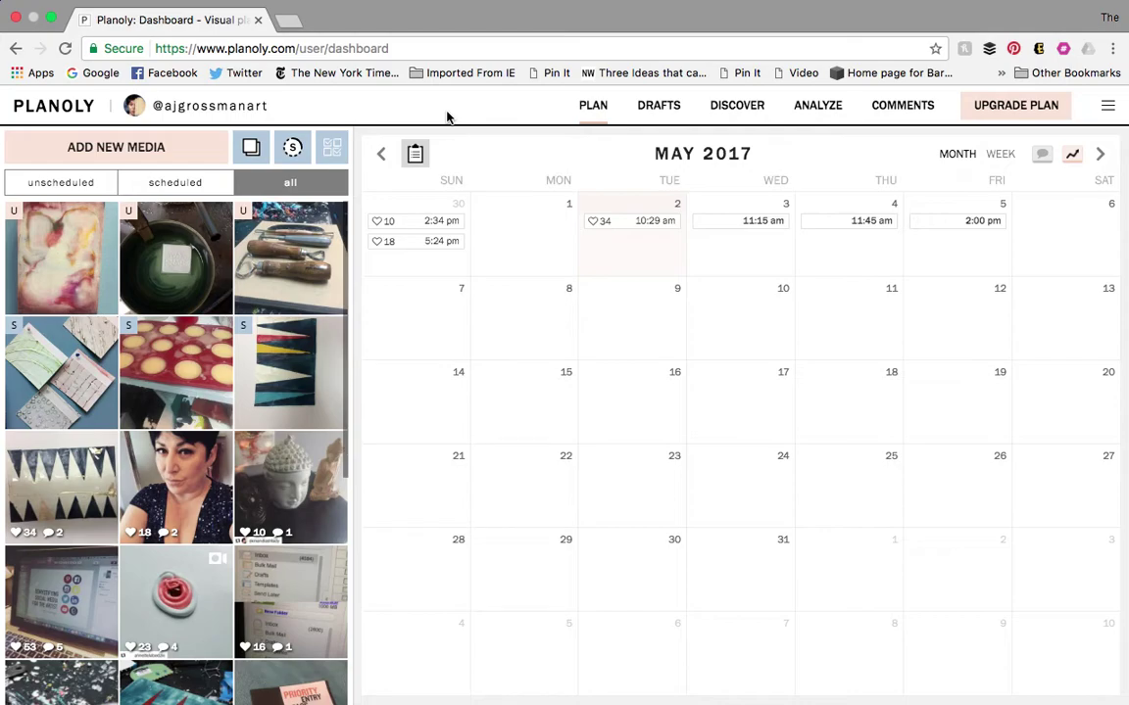
{"action": "left_click", "coordinate": [1111, 112]}
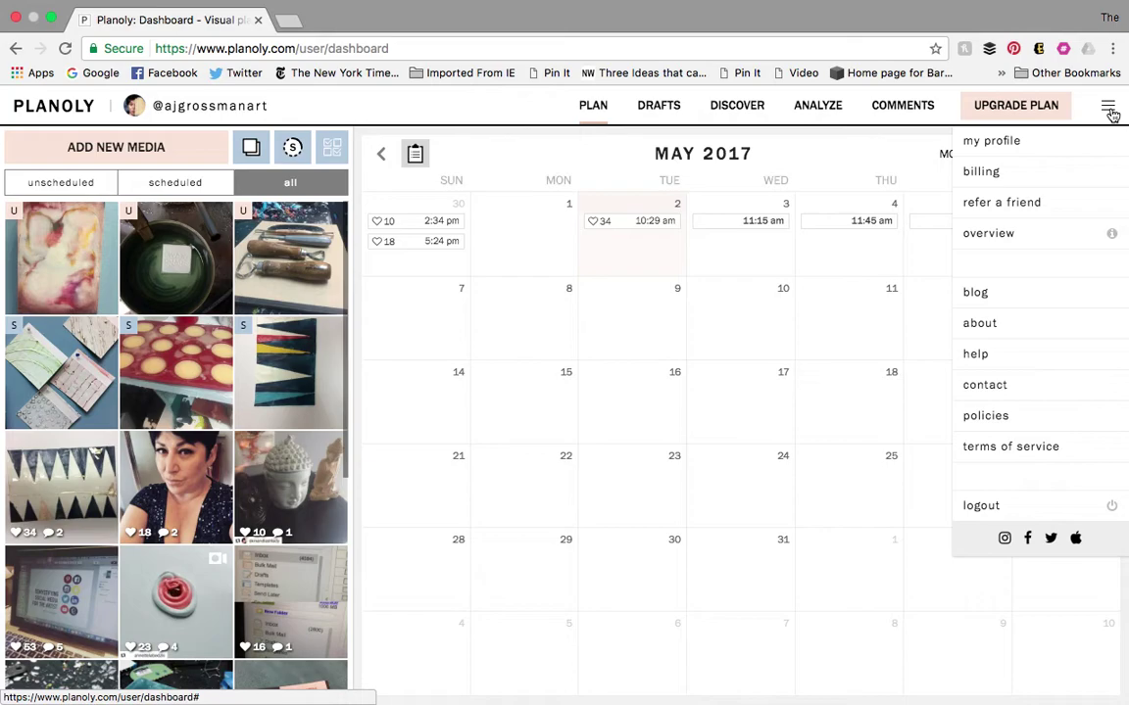
{"action": "left_click", "coordinate": [1111, 114]}
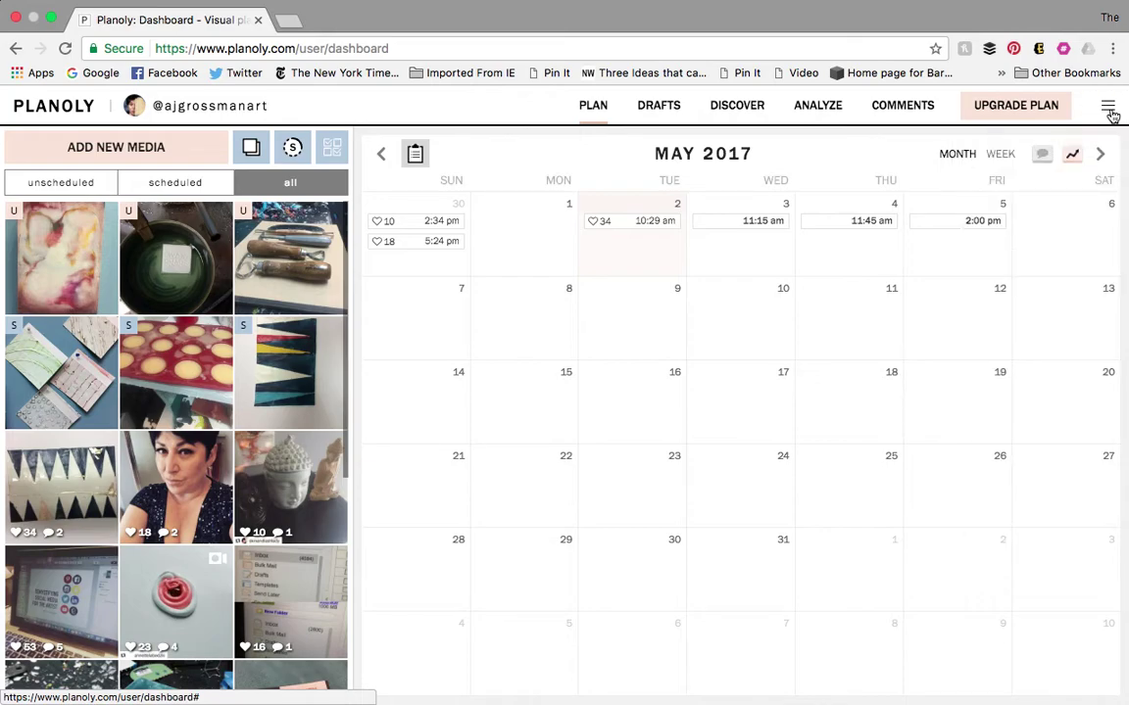